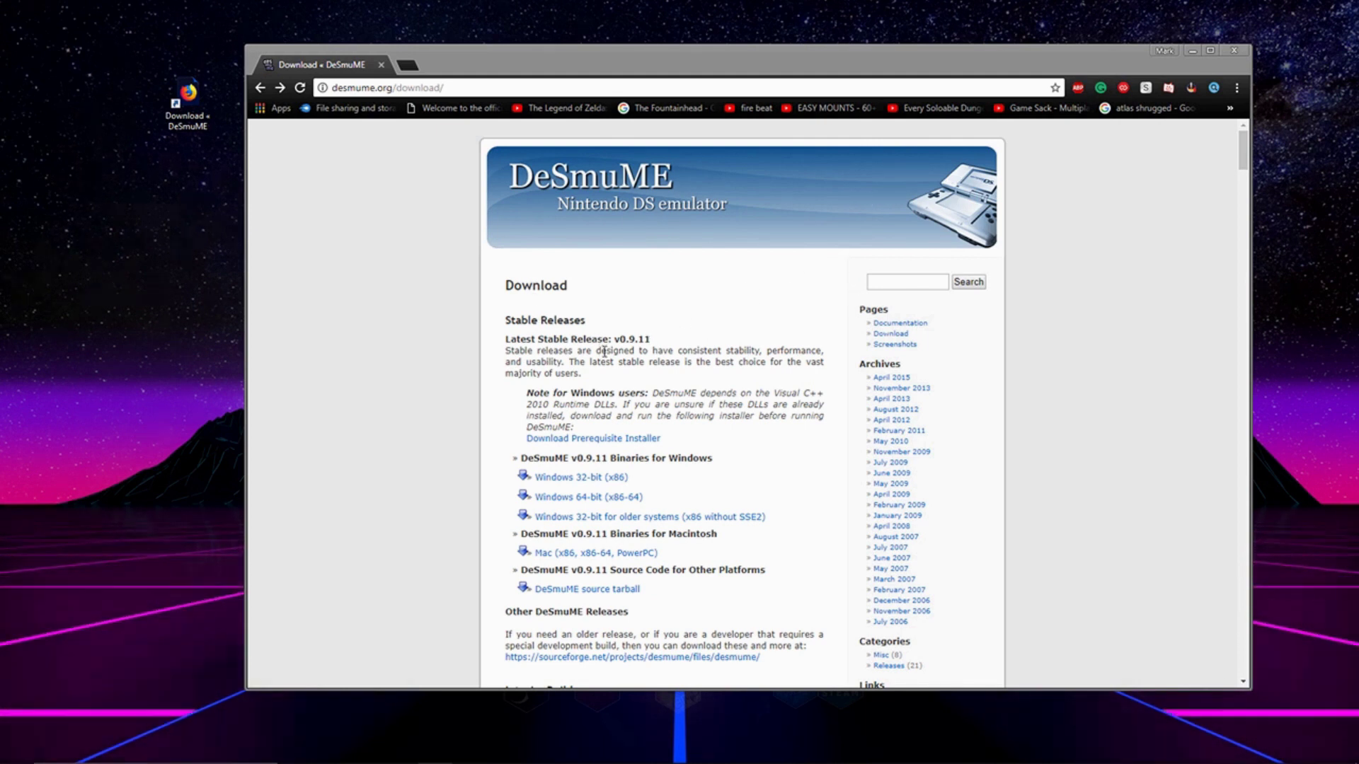
- Download the Windows 64-bit (x86-64) build of DeSmuME v0.9.11 and close the browser
scroll(575, 340, down, 1)
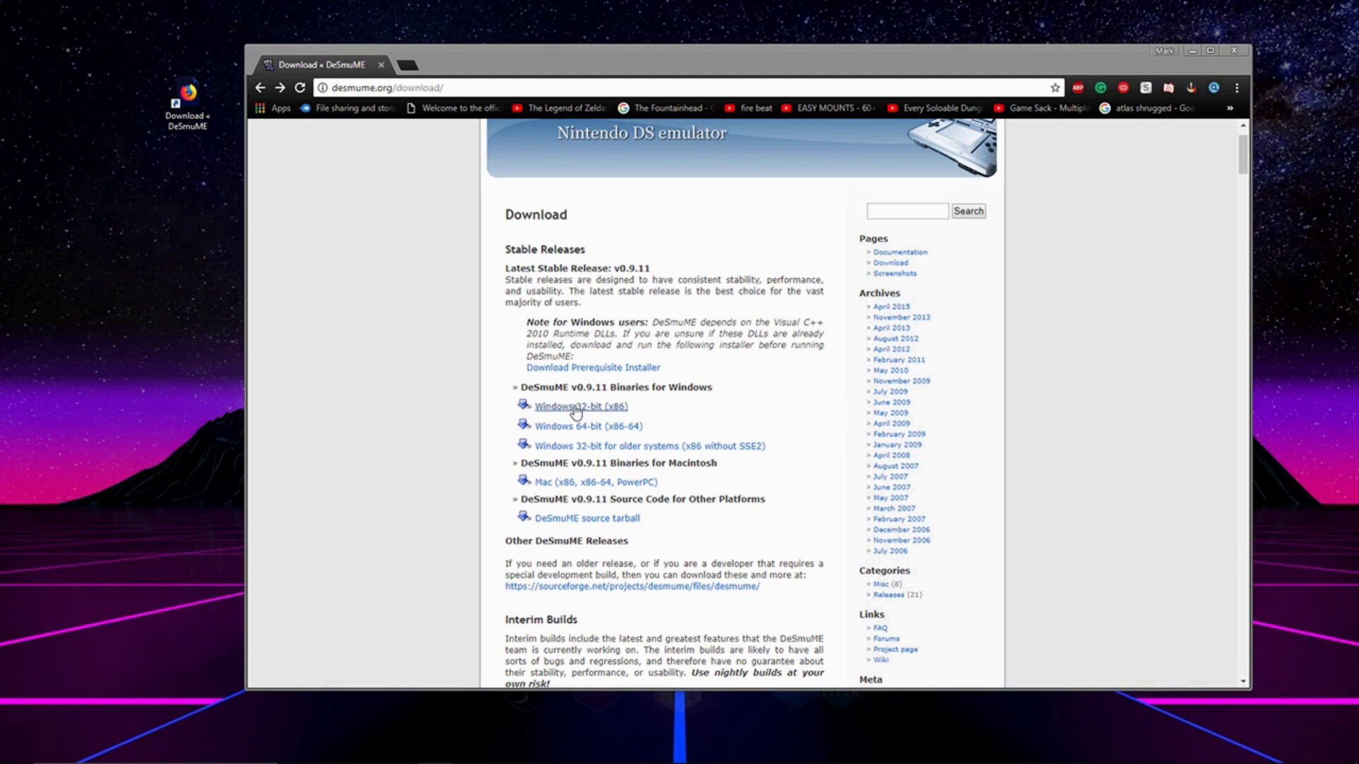
drag(634, 412, 563, 426)
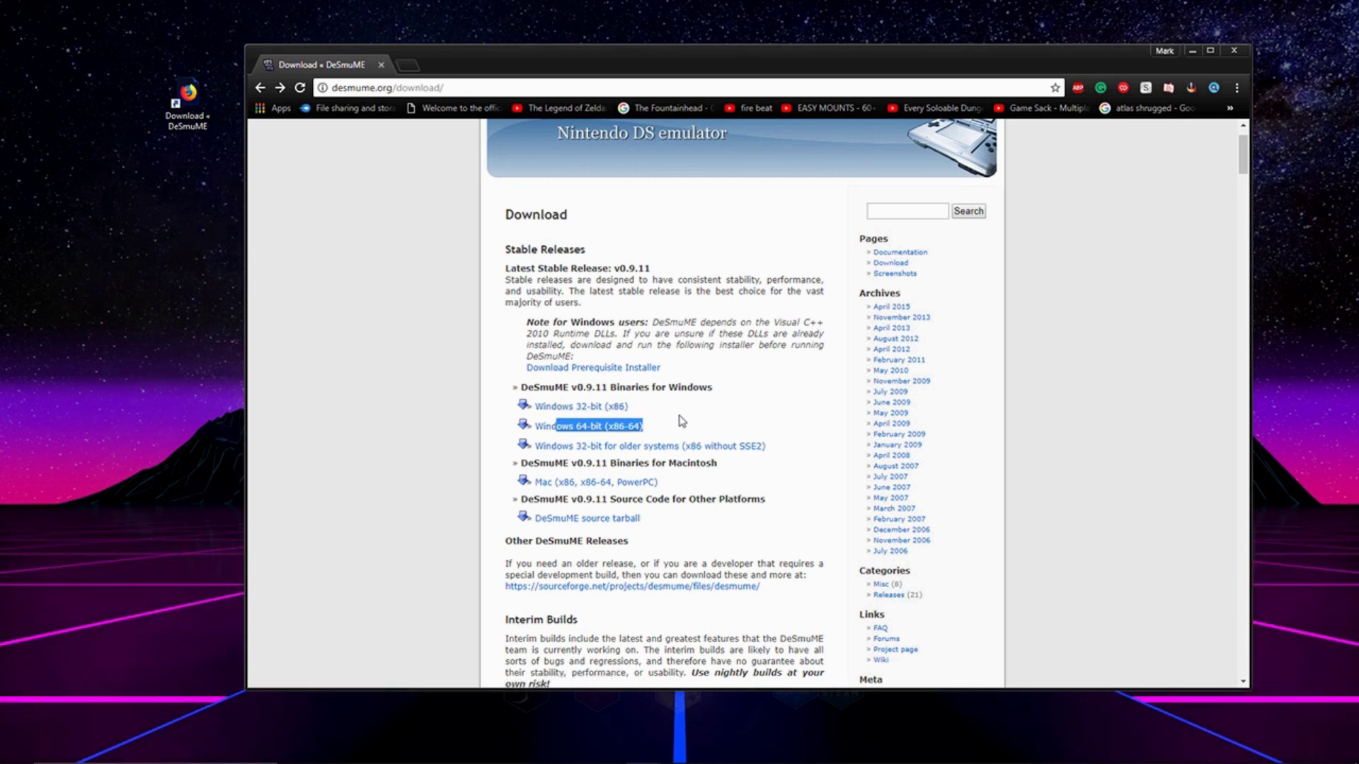
click(695, 386)
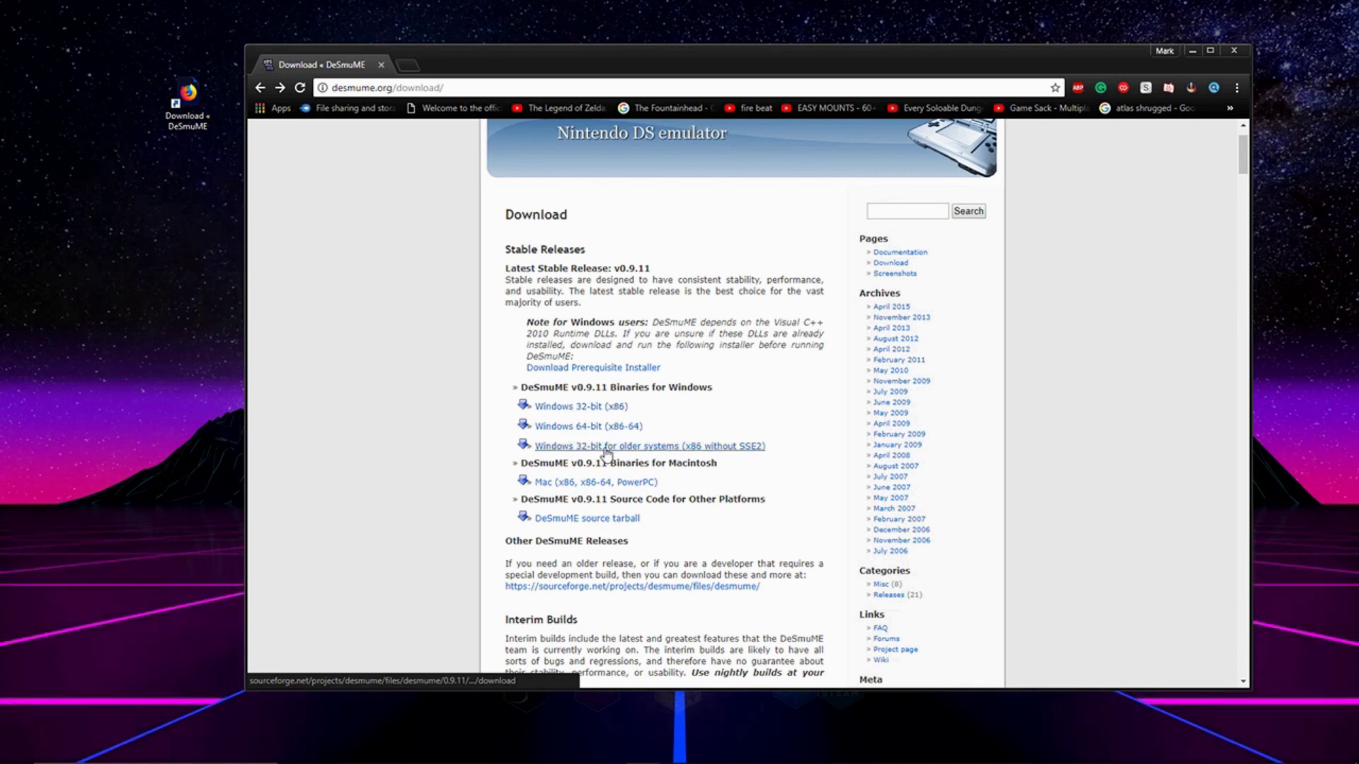
click(619, 427)
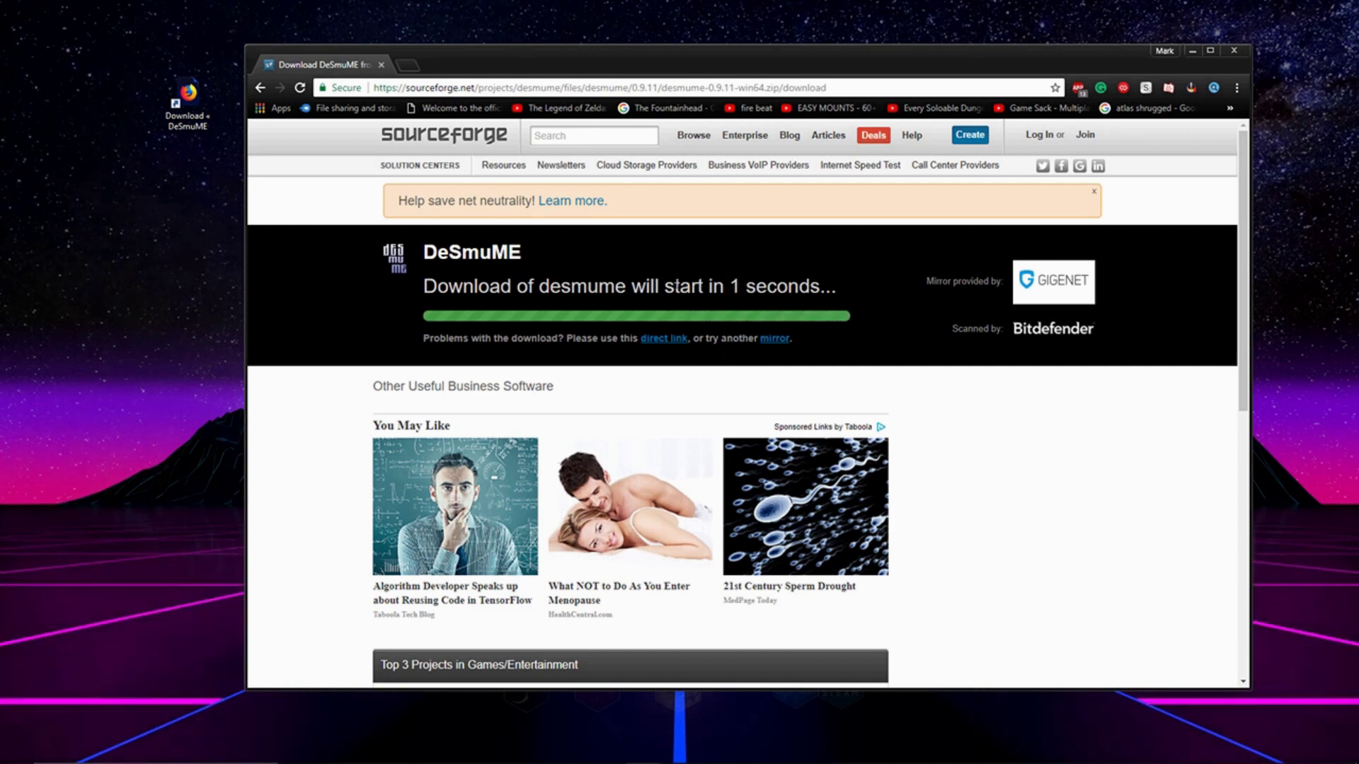
click(793, 392)
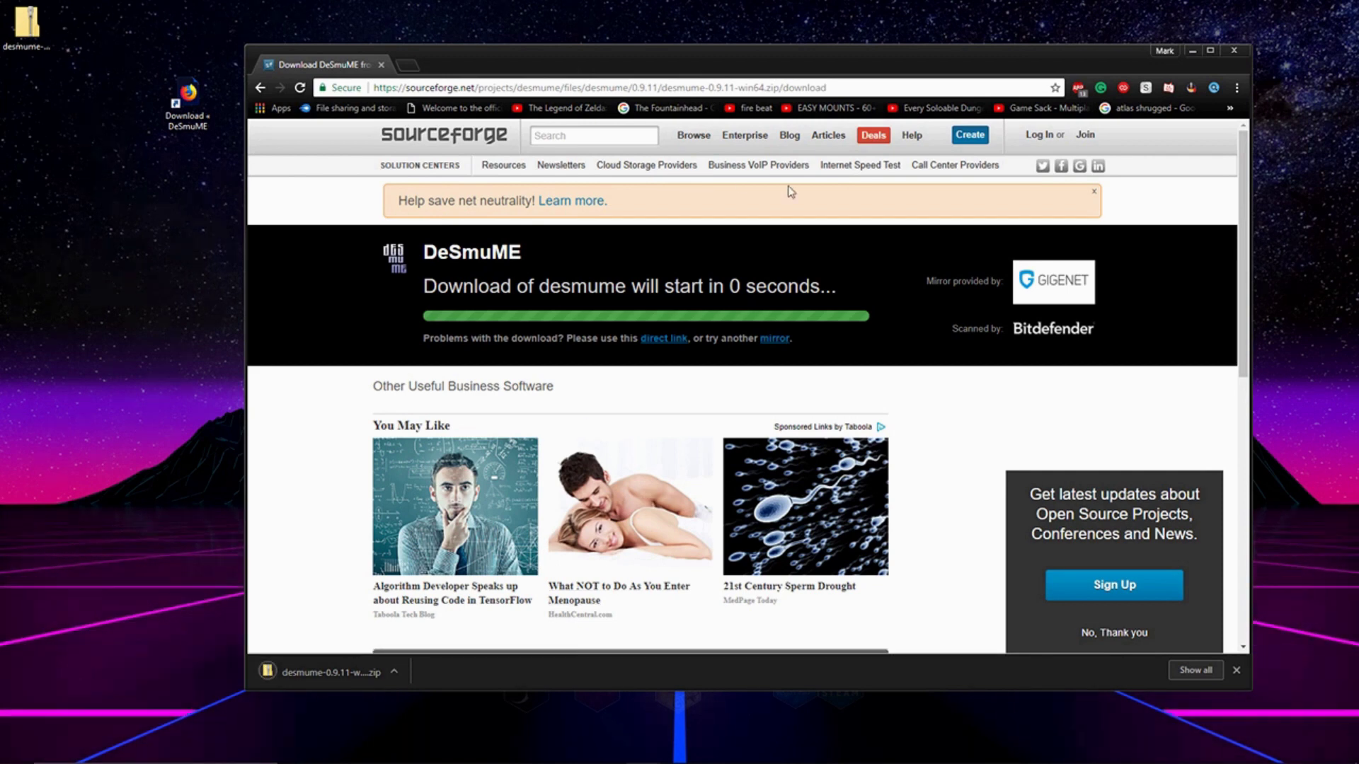
click(1232, 51)
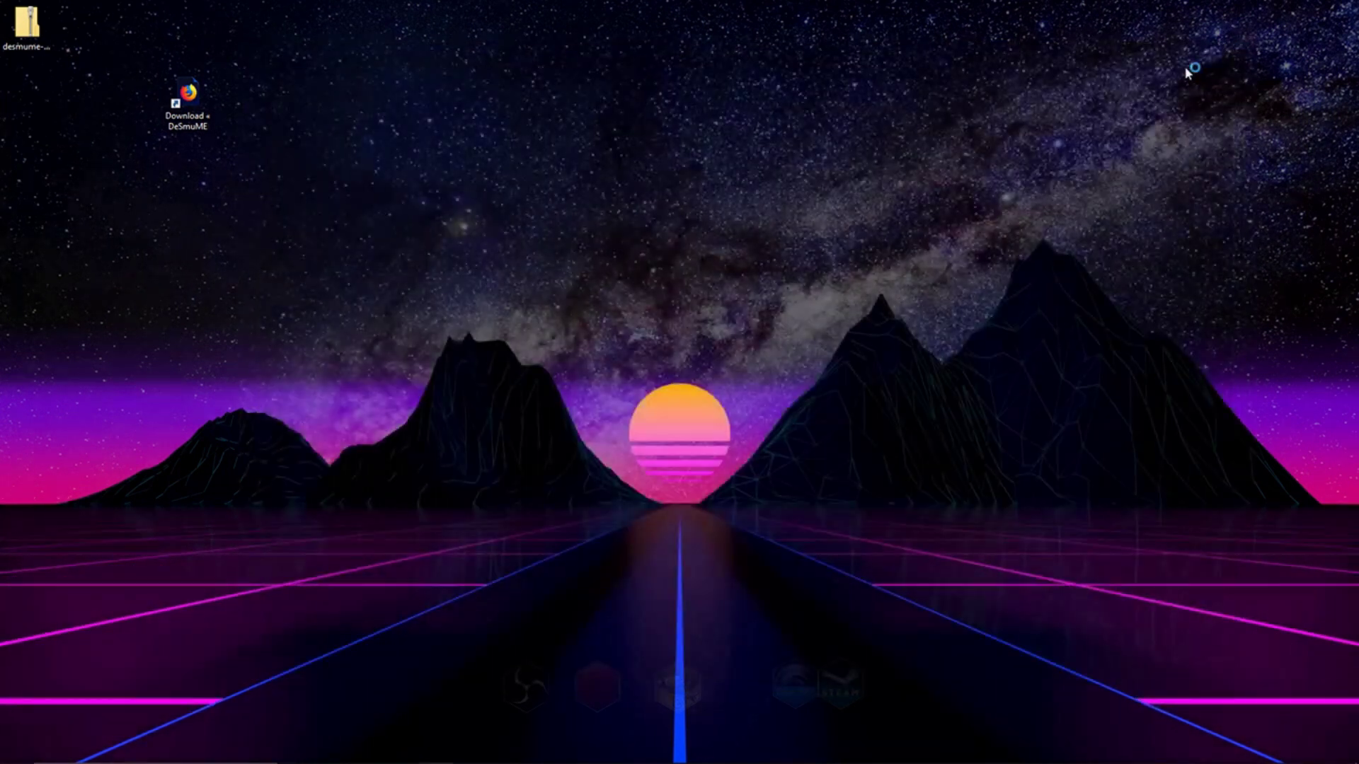
- Create a desktop folder named NDS, open it and move its window clear of the desktop icons
right_click(707, 200)
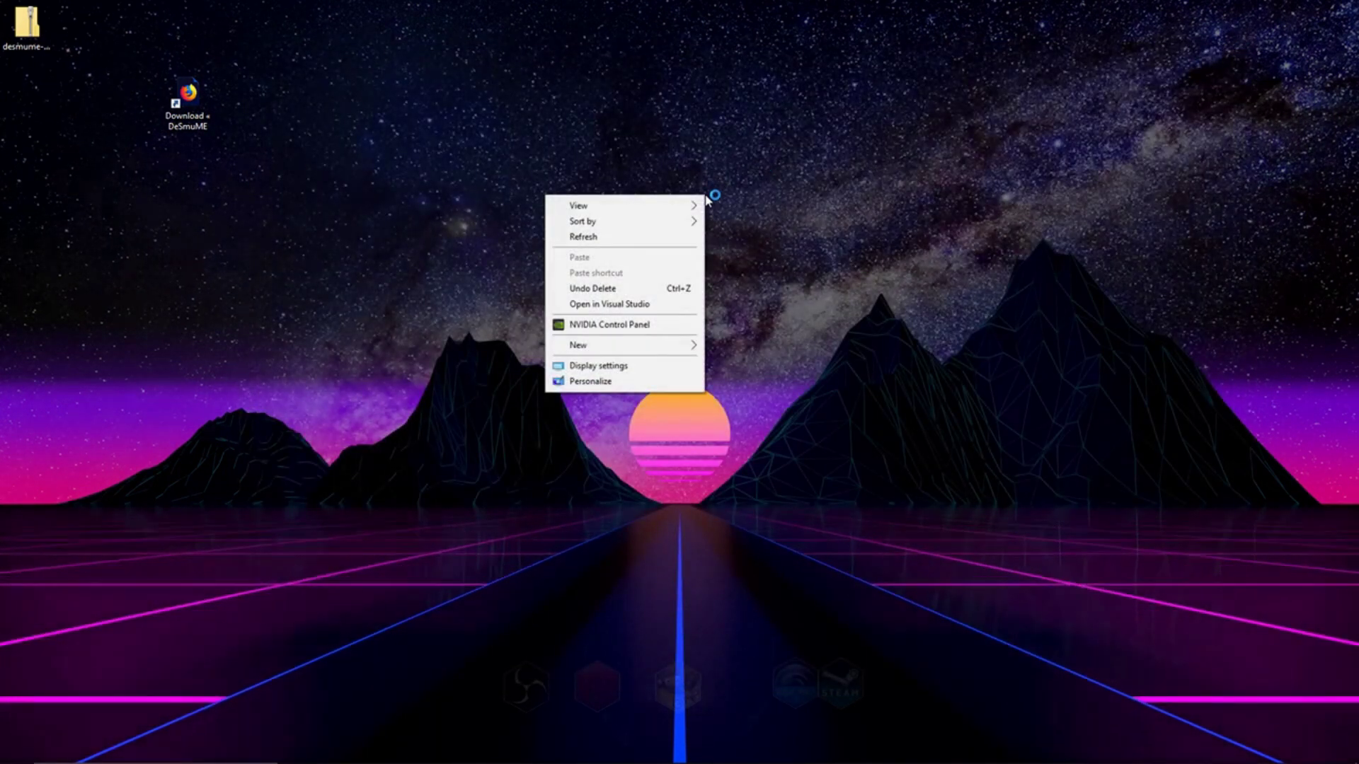
mouse_move(665, 346)
click(494, 356)
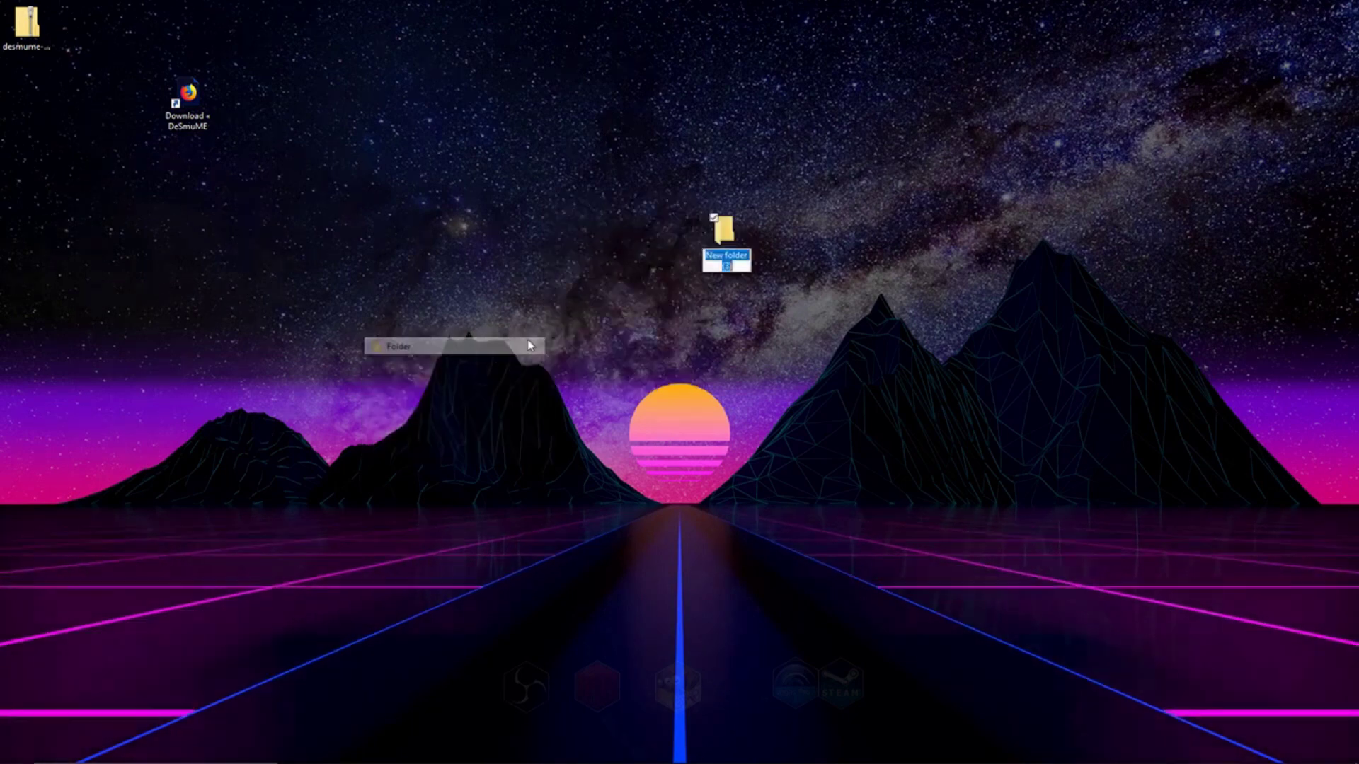
text(NDS)
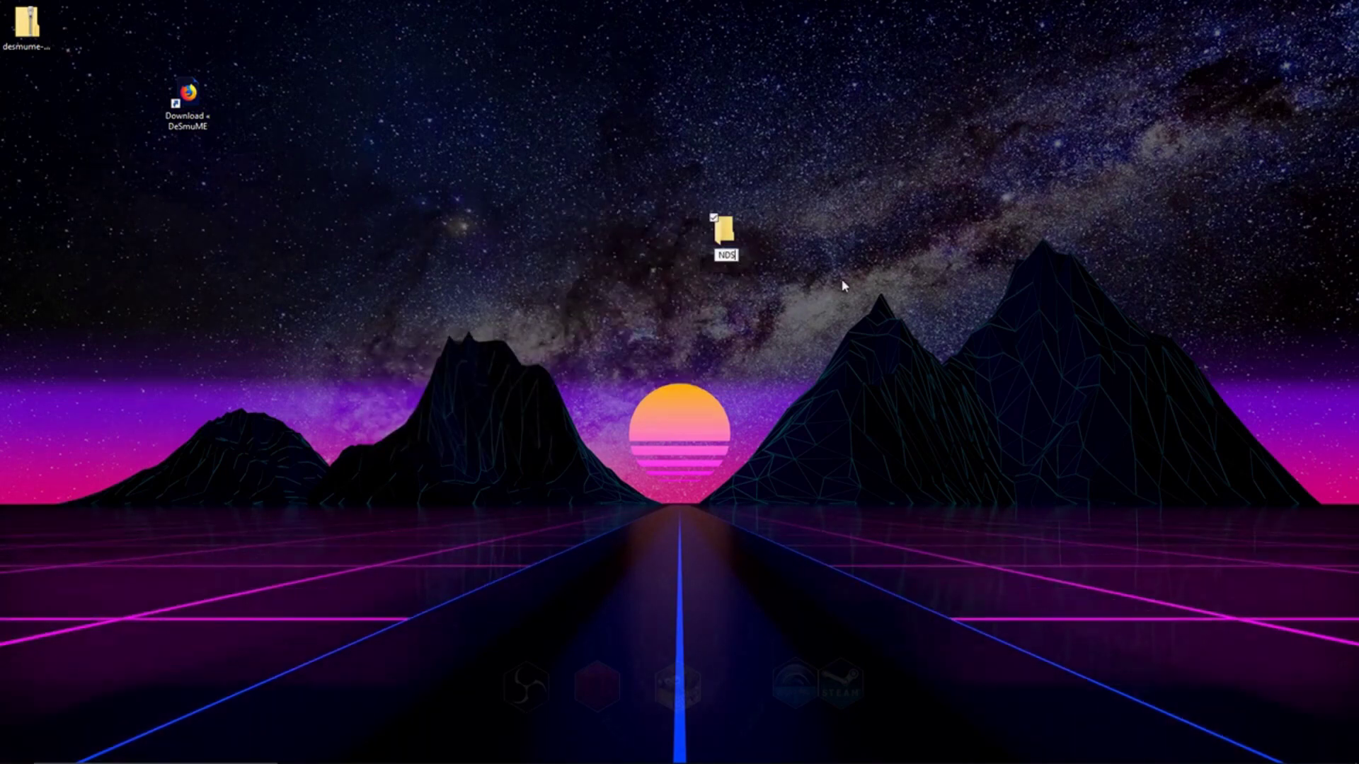
key(Return)
click(842, 283)
key(Return)
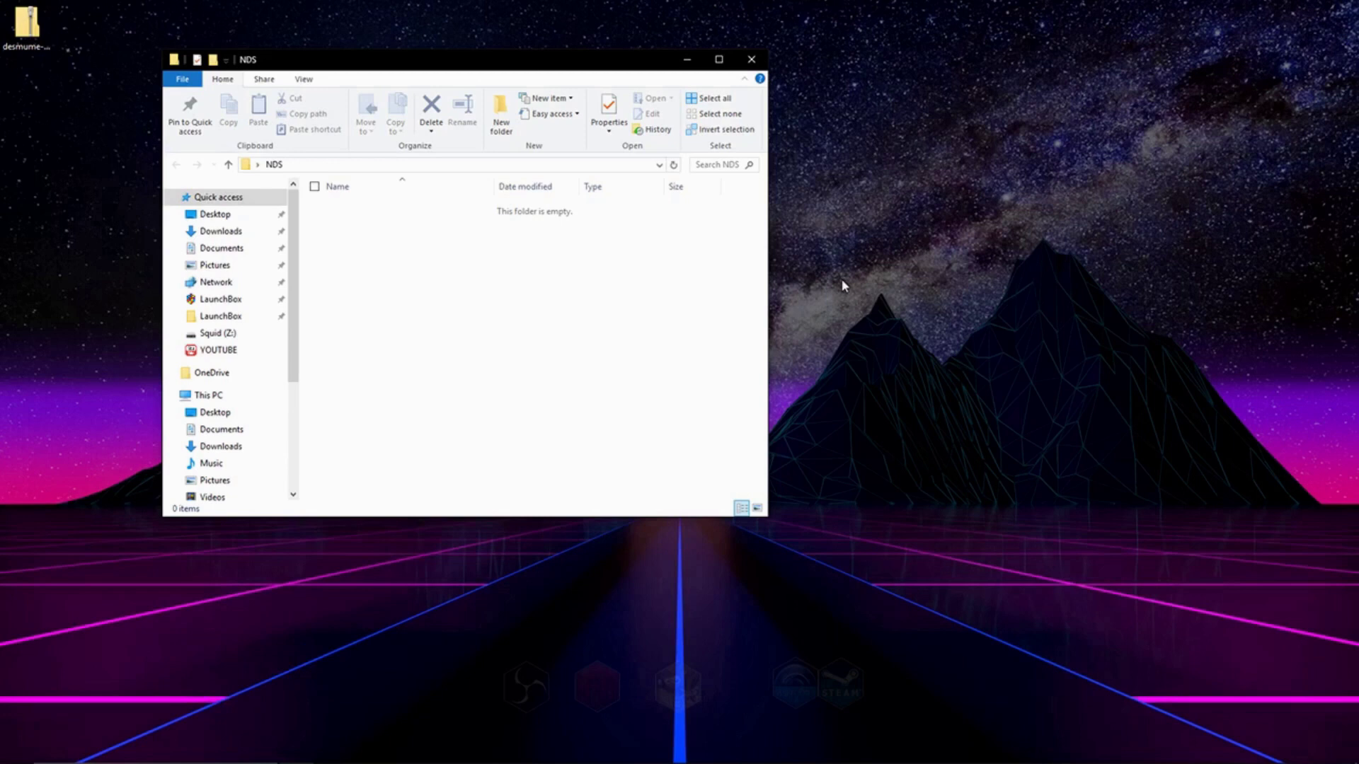
drag(568, 68, 1072, 49)
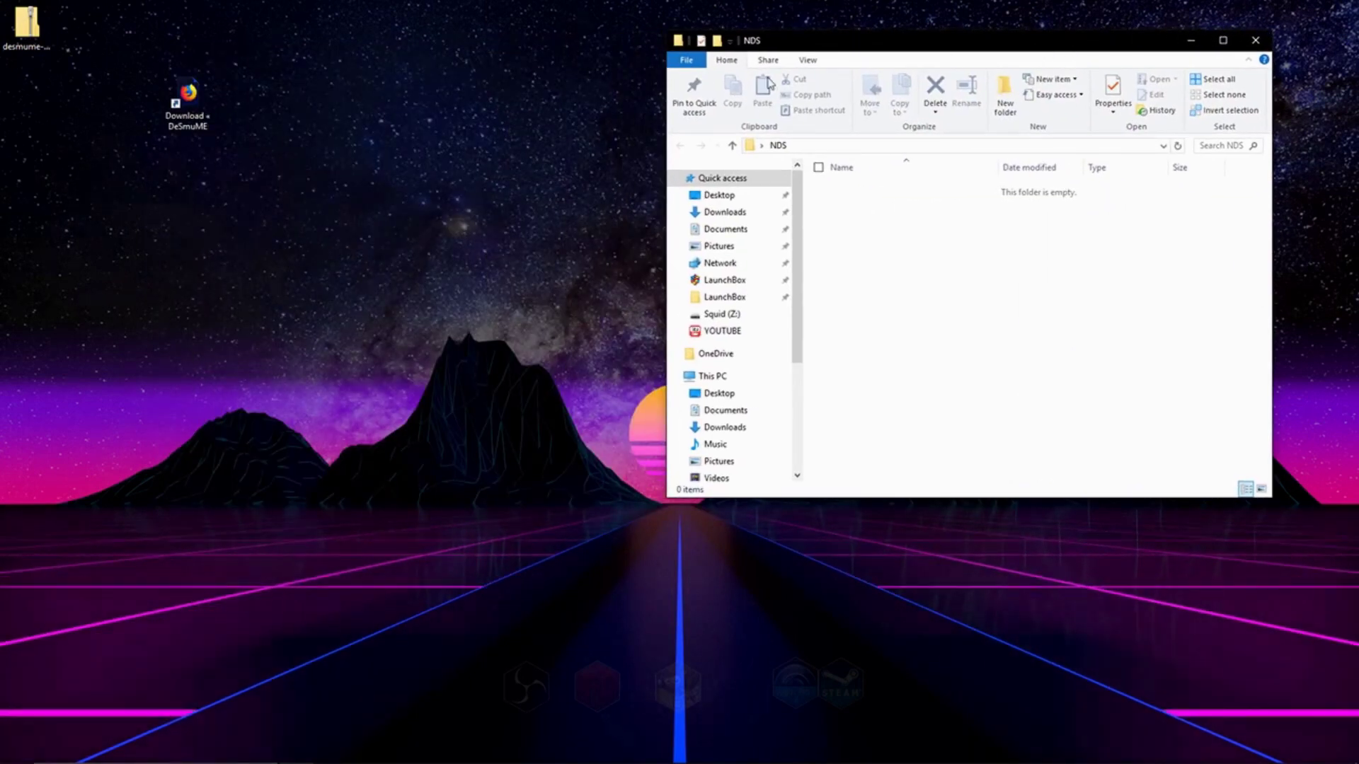
- Extract all files from the desmume-0.9.11-win64 archive into the NDS folder and close the archive window
click(32, 29)
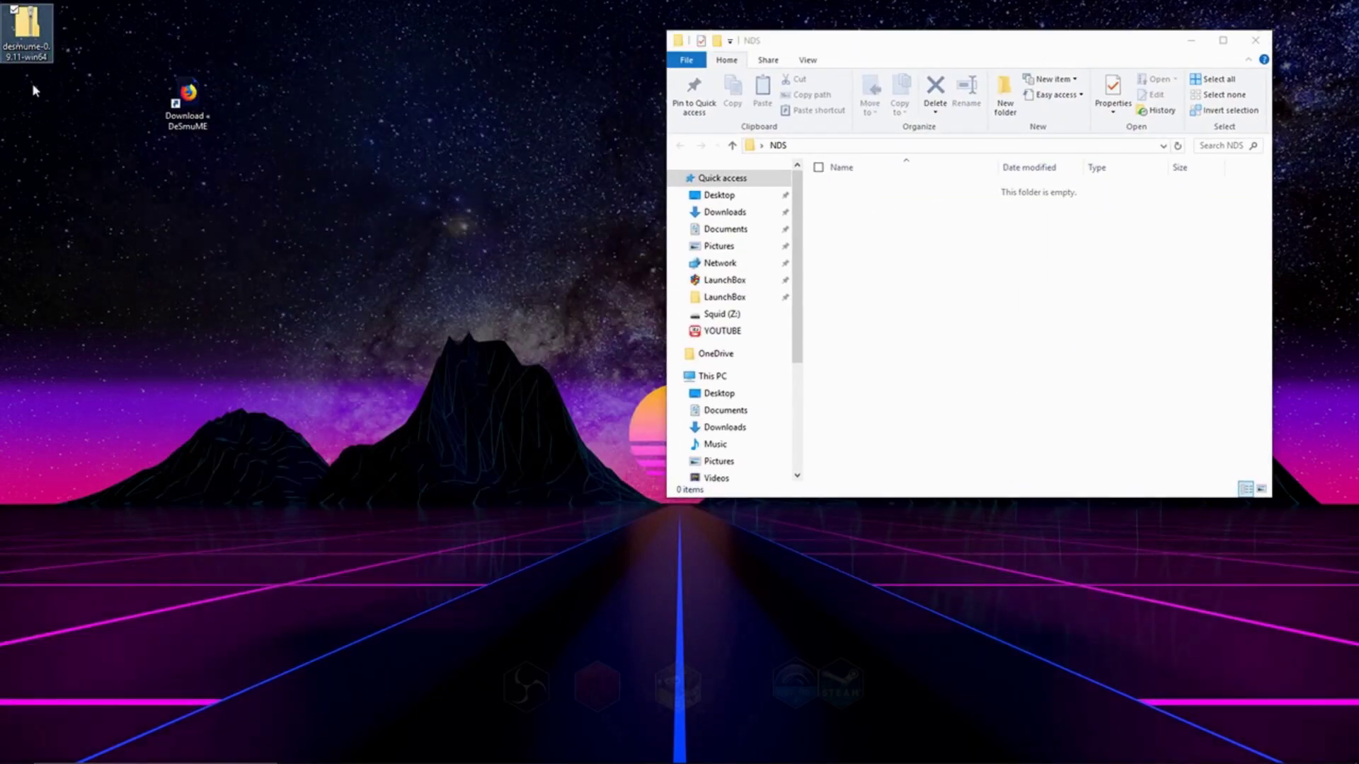
double_click(32, 28)
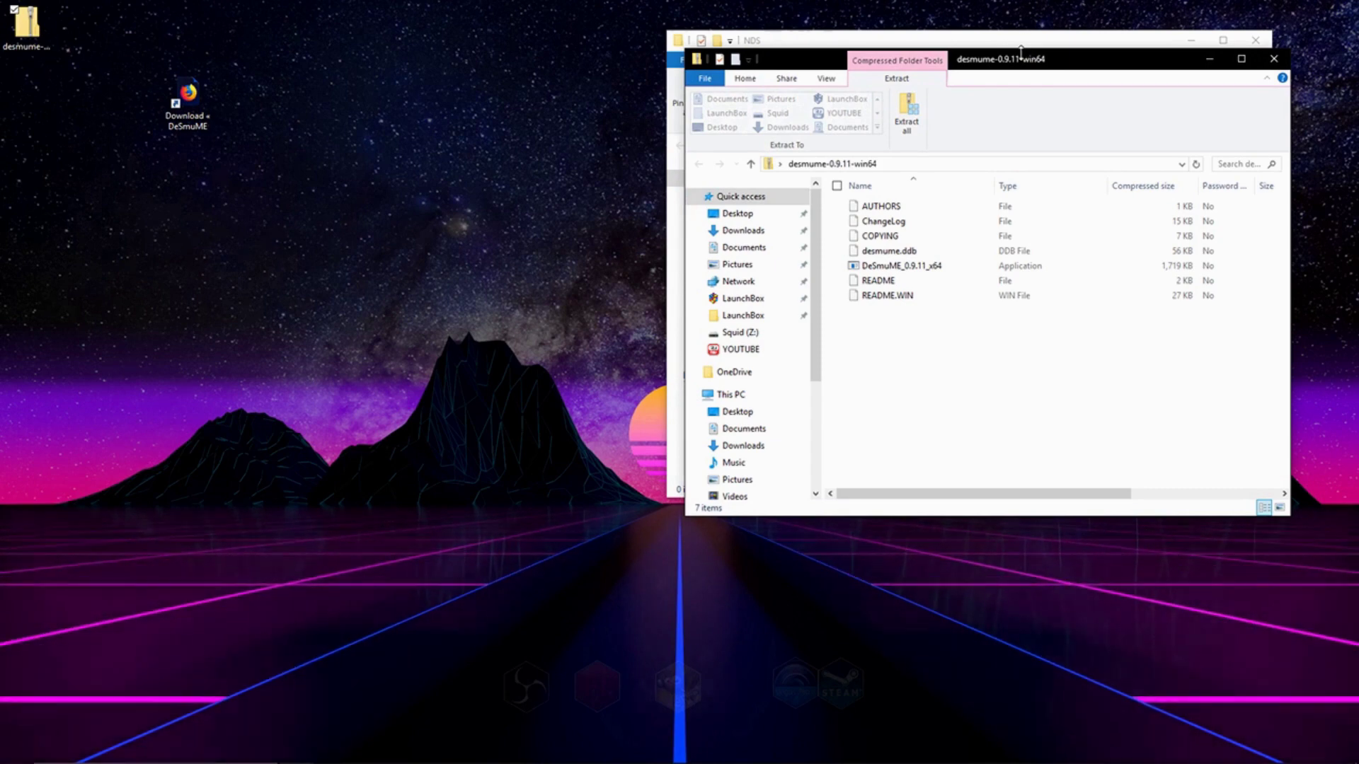
drag(1020, 51, 351, 61)
drag(234, 397, 248, 209)
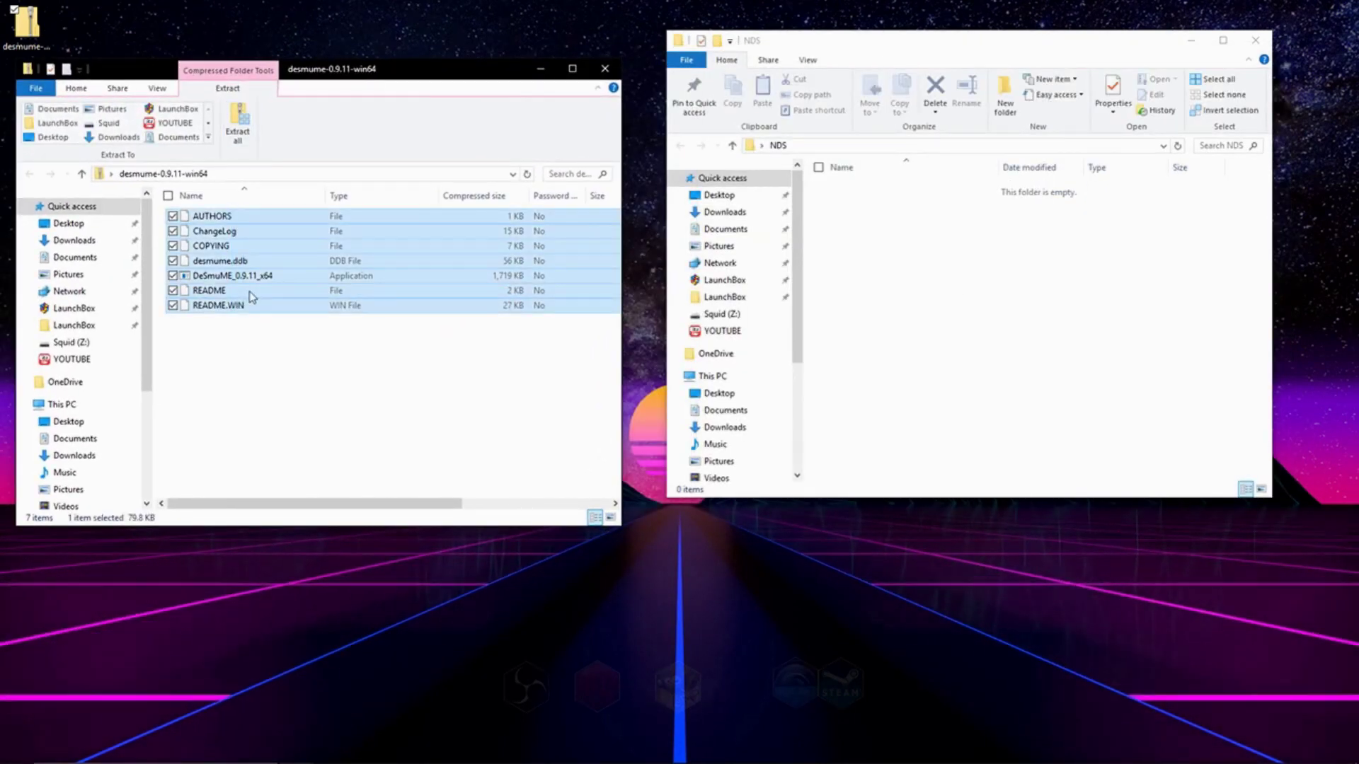
drag(252, 296, 991, 234)
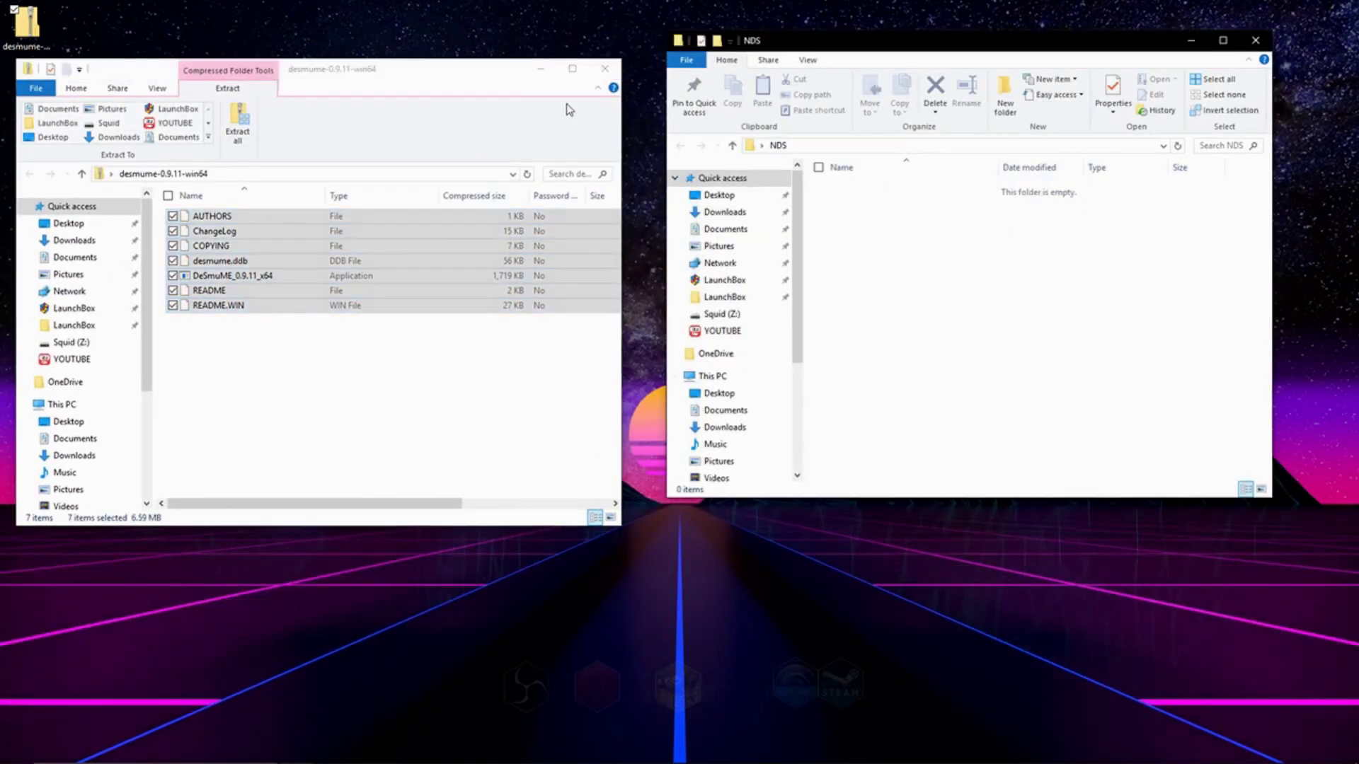
click(605, 68)
- Launch DeSmuME_0.9.11_x64 from the NDS folder and place its window beside the folder's contents
click(888, 205)
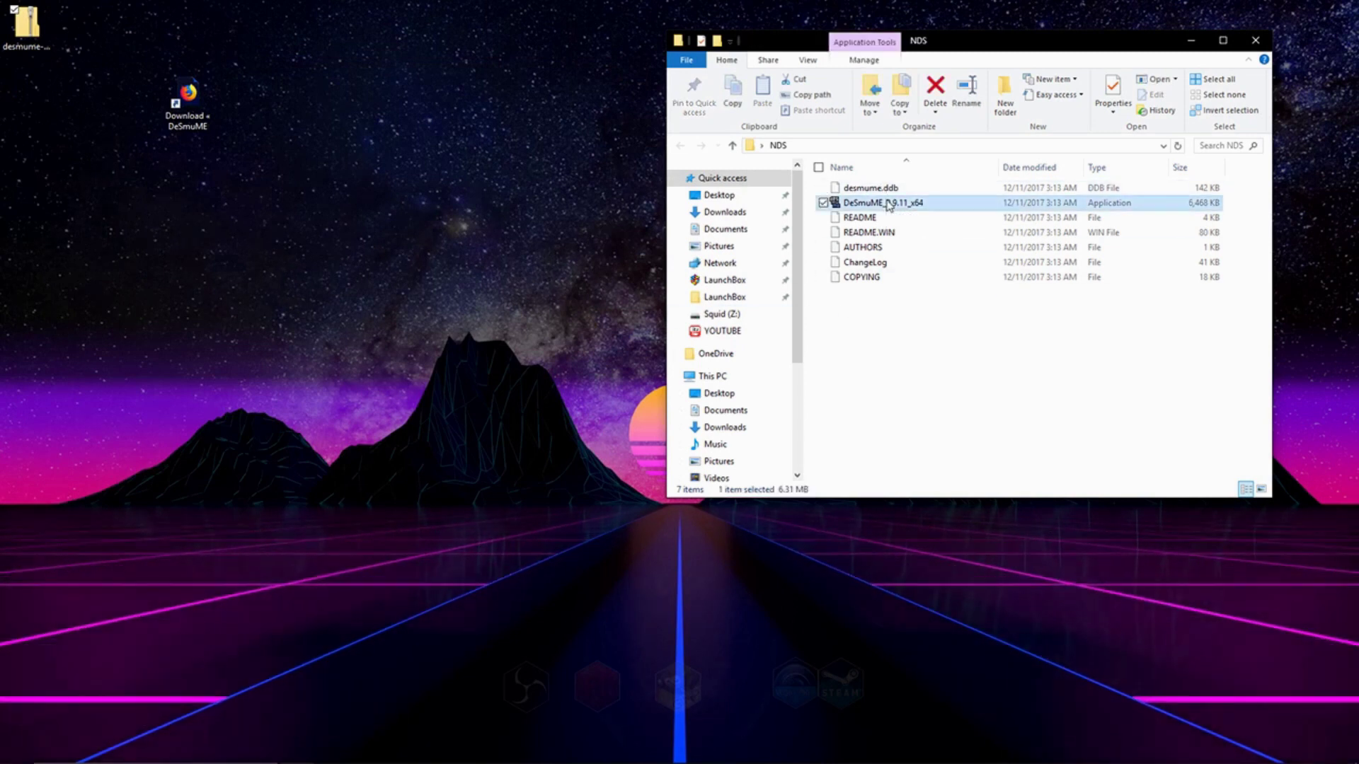
double_click(889, 204)
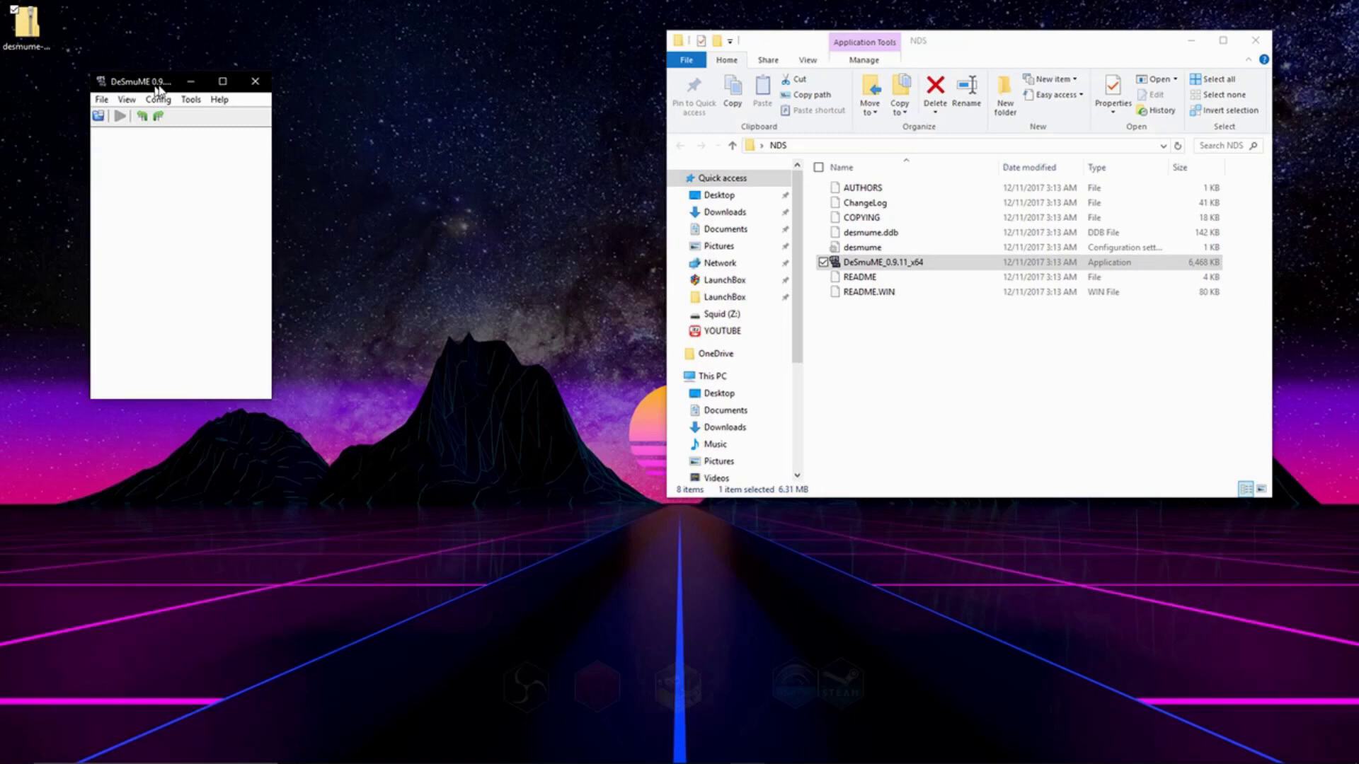
drag(144, 84, 729, 58)
- Map the gamepad controls: POV for all eight directions, A/B/X/Y to Buttons 0/1/2/3, Start to Button 7, Select to Button 6, L to Z+, R to Z-
click(732, 76)
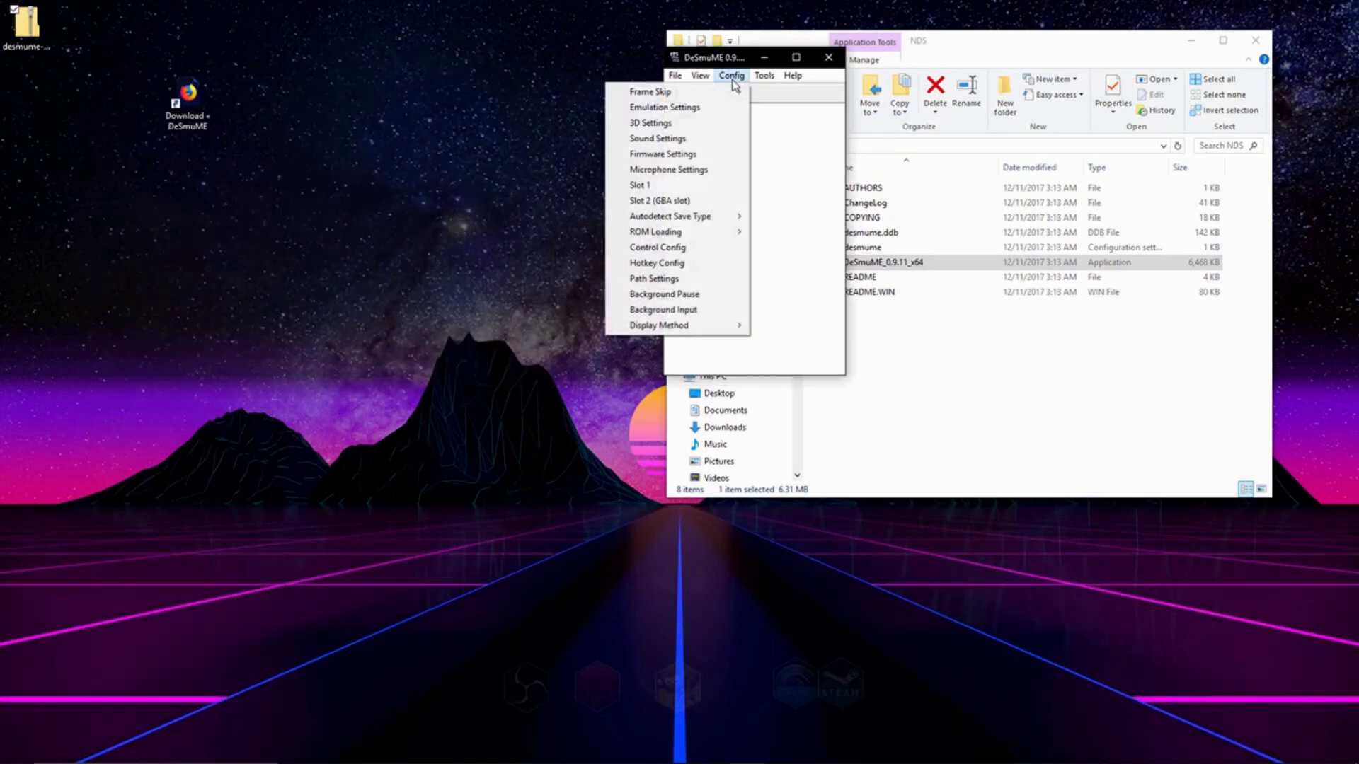
click(692, 251)
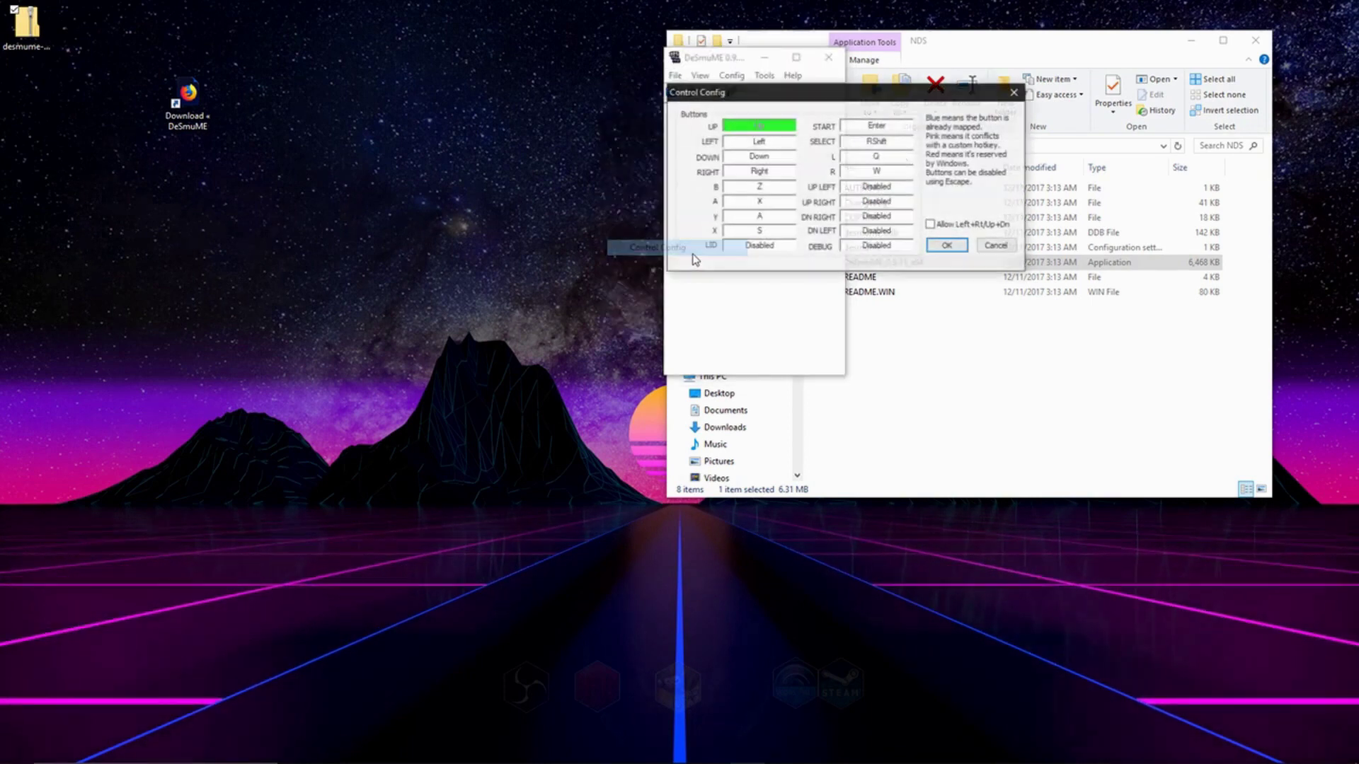
drag(878, 87, 656, 85)
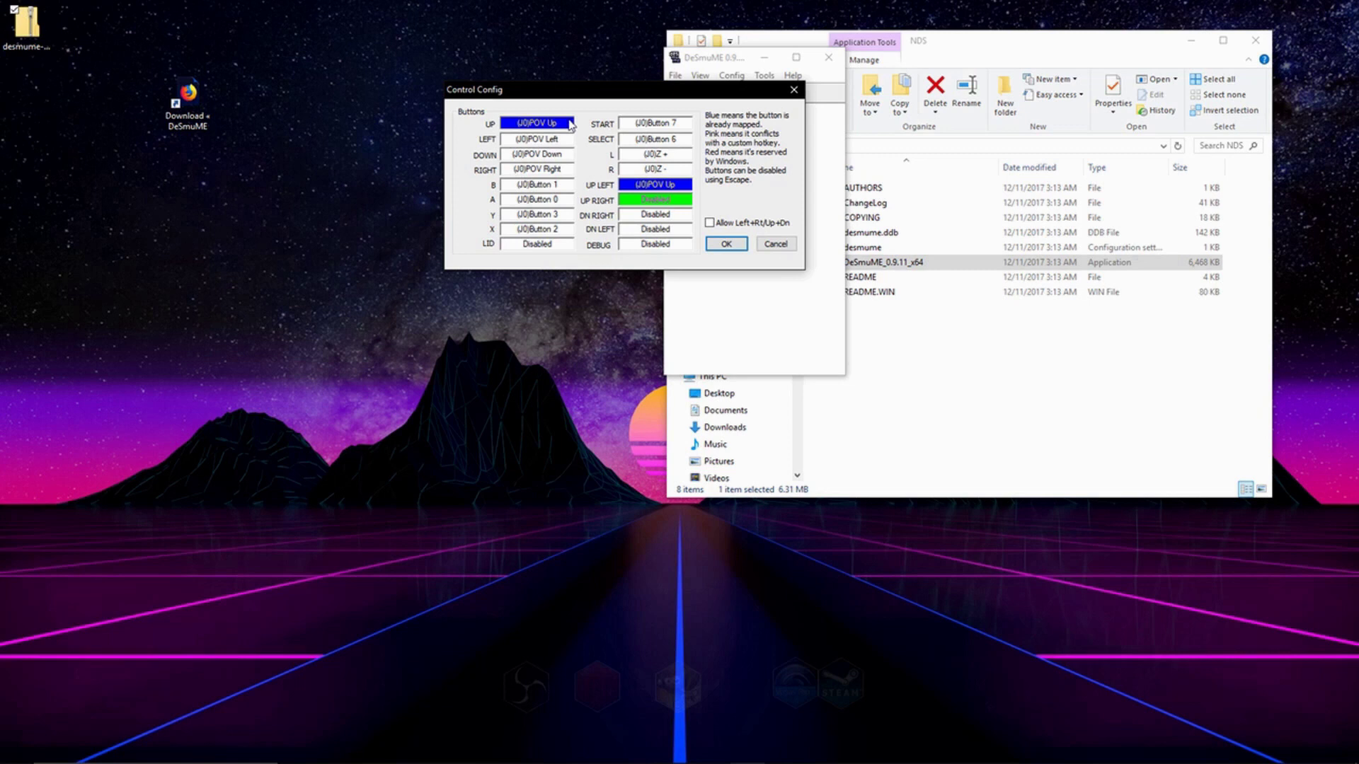
click(668, 187)
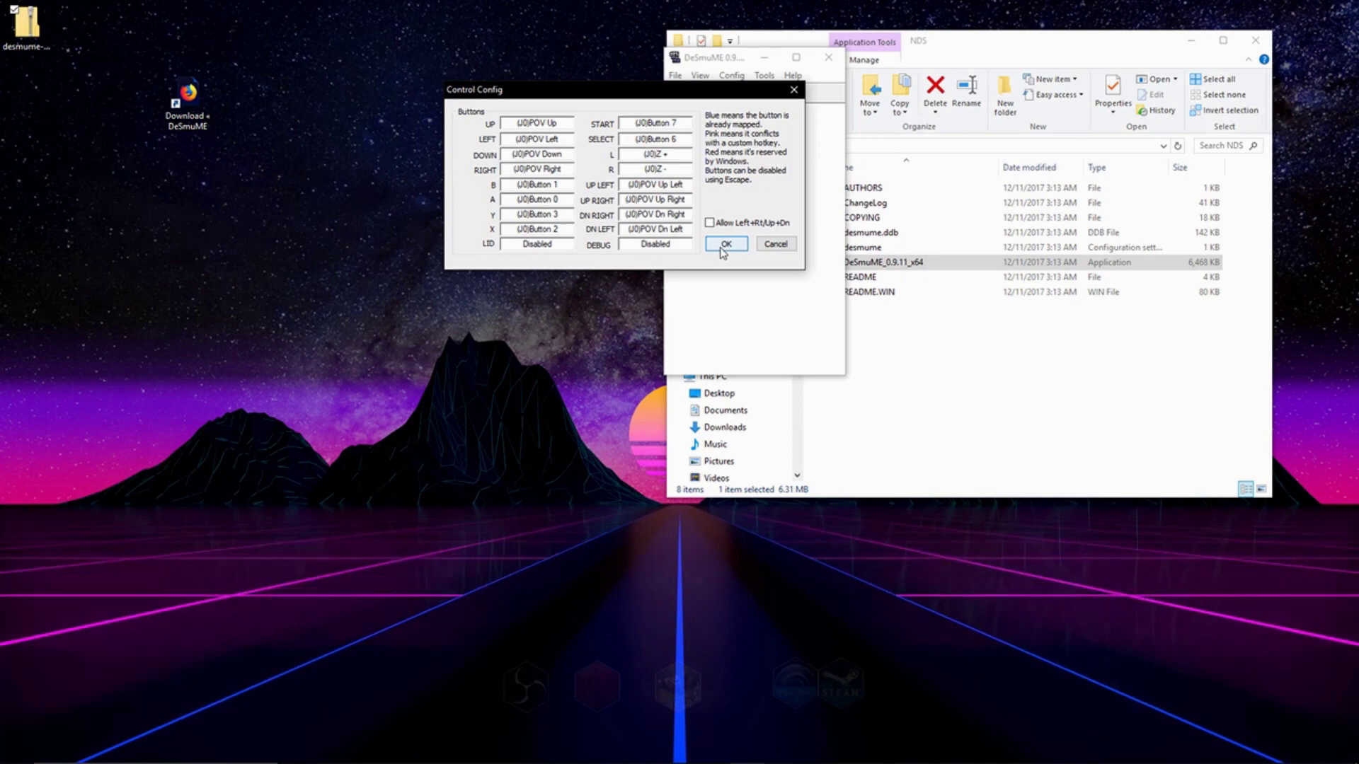
click(725, 244)
- Set the emulator display's magnification filter to 2XSal
click(698, 76)
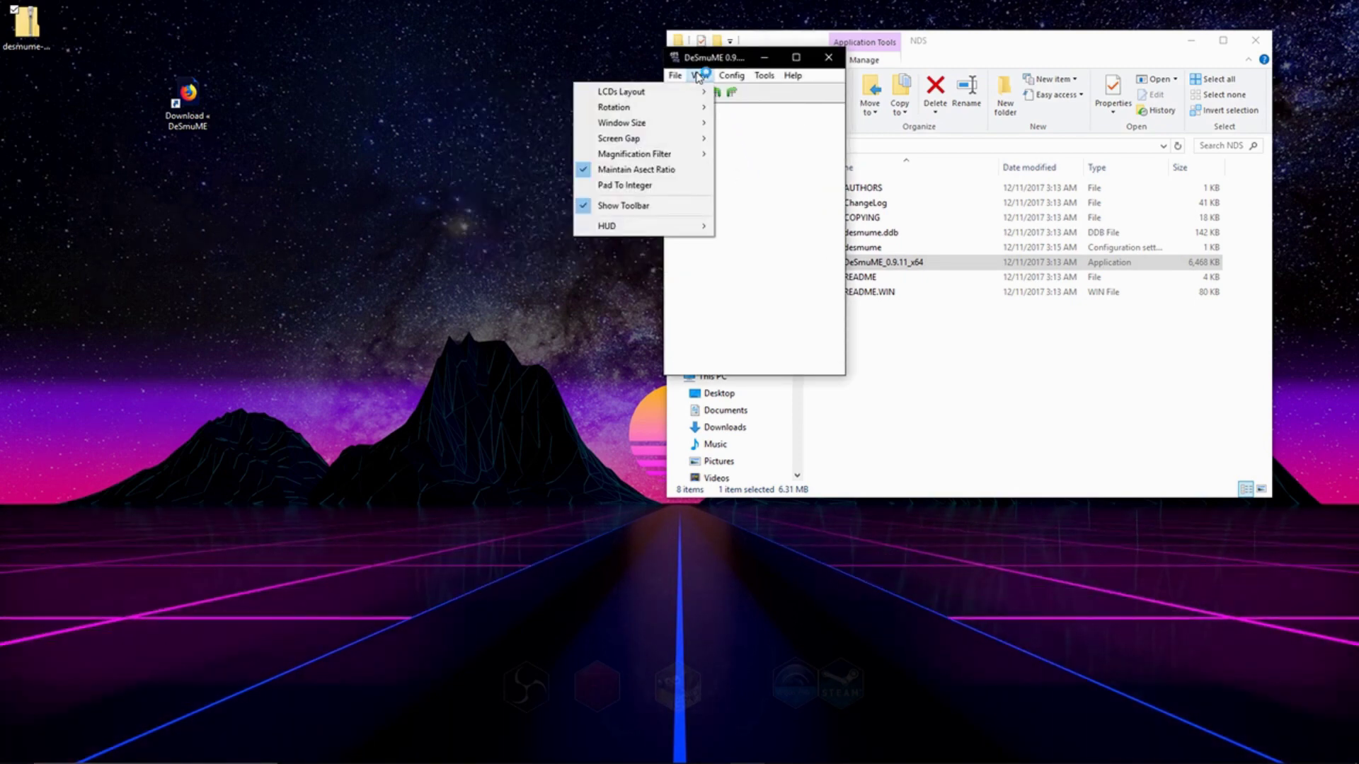
mouse_move(676, 154)
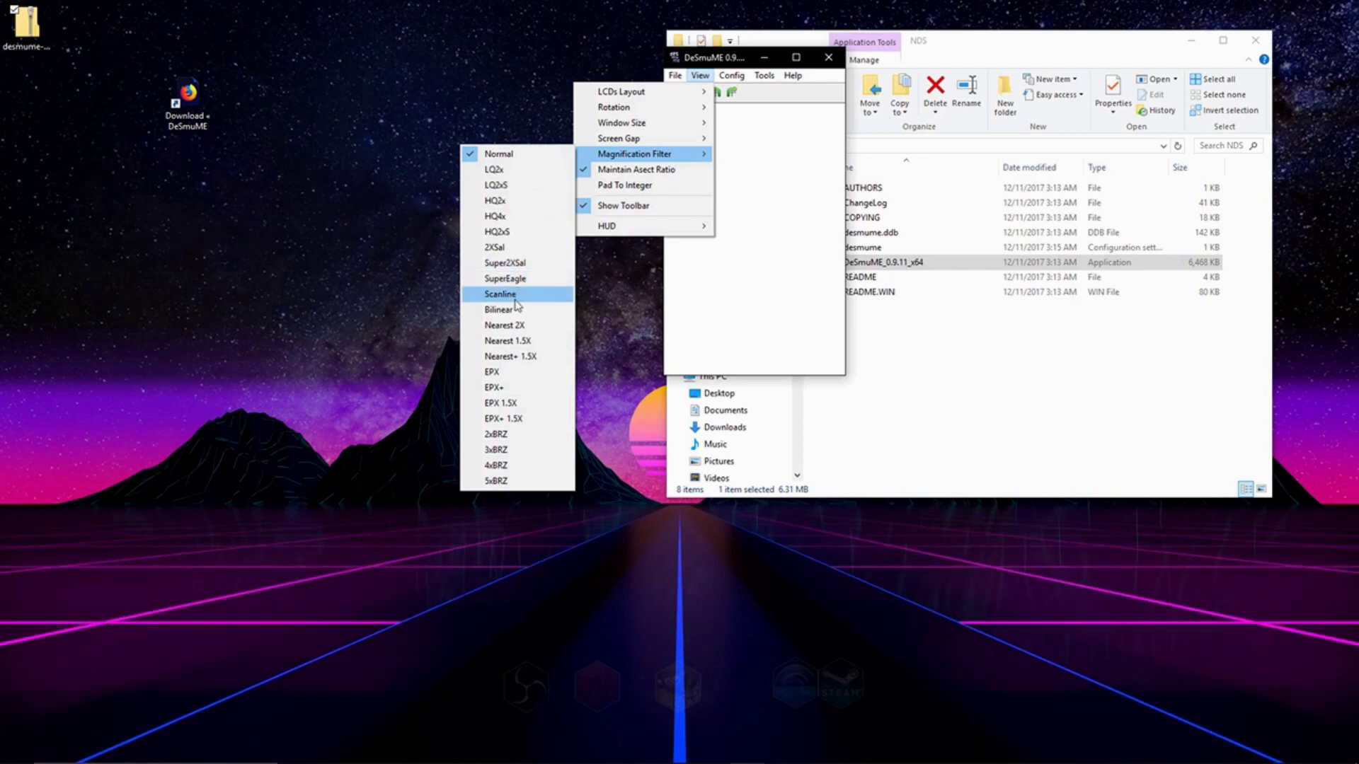
click(521, 241)
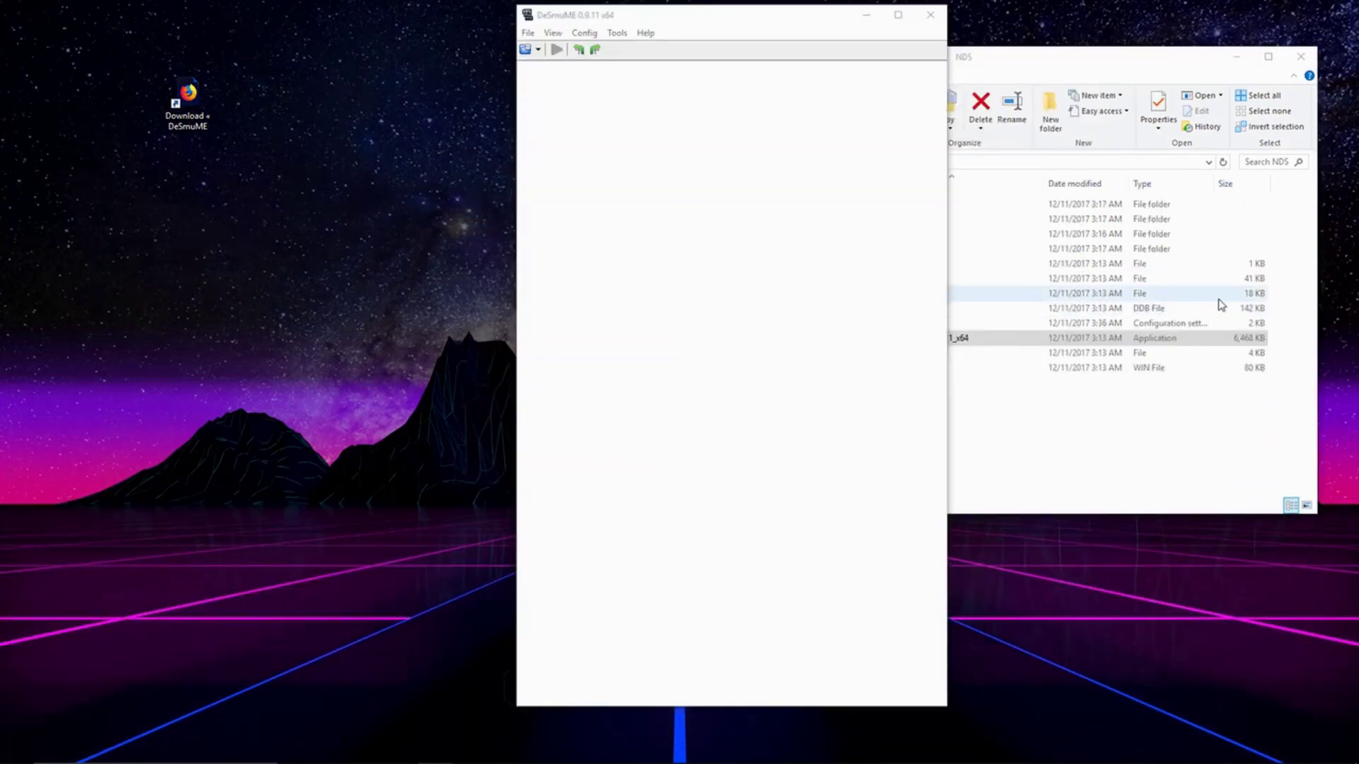
- Configure the 3D settings with the SoftRasterizer renderer, a depth comparison threshold of 0, and TXT Hack, Line Hack and Anti-Aliasing enabled
click(586, 34)
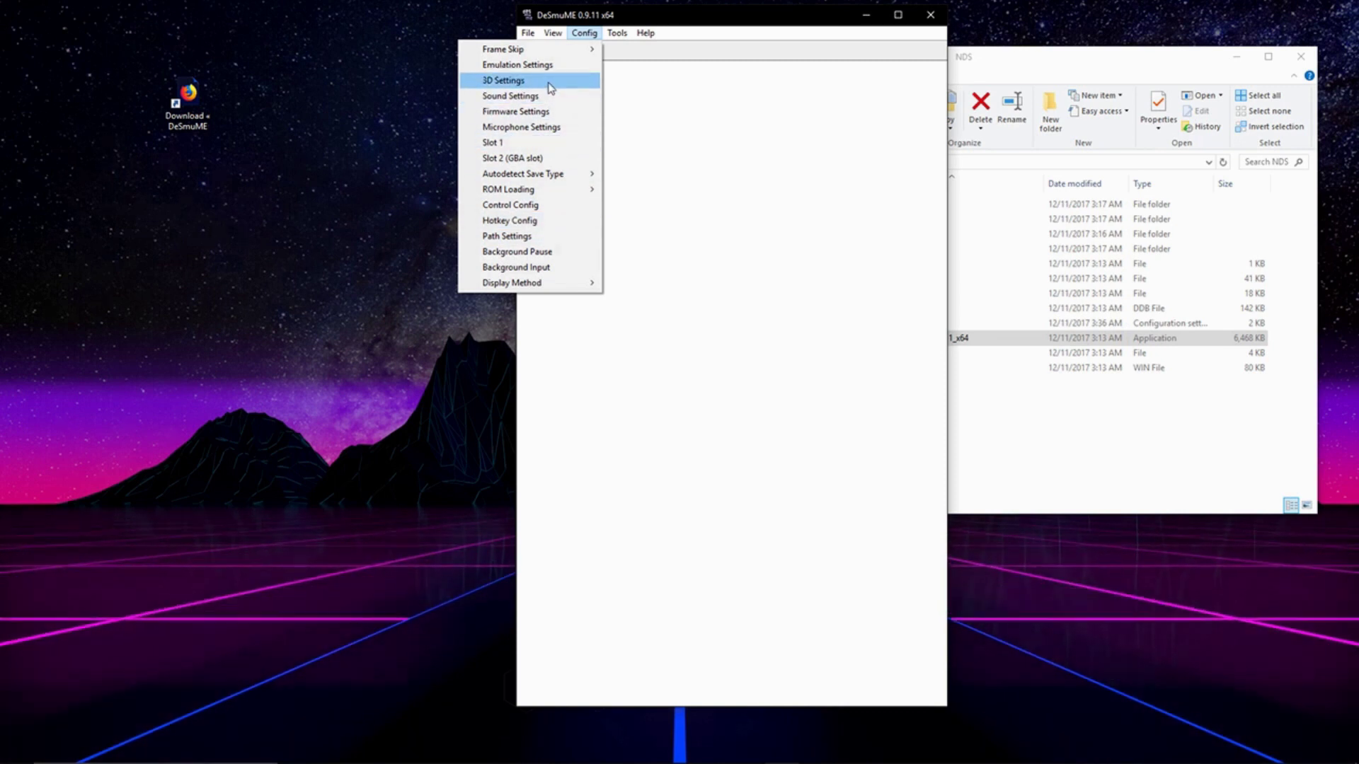
click(550, 84)
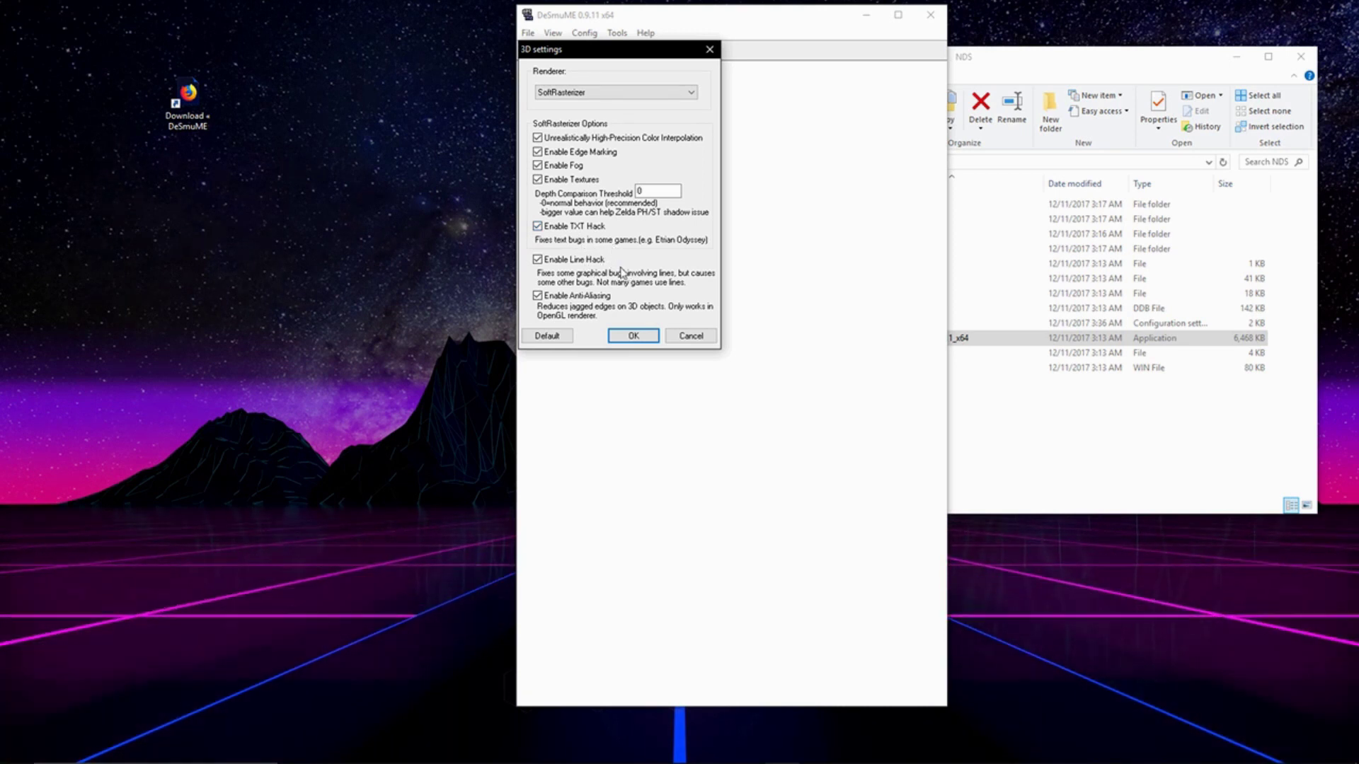
click(630, 335)
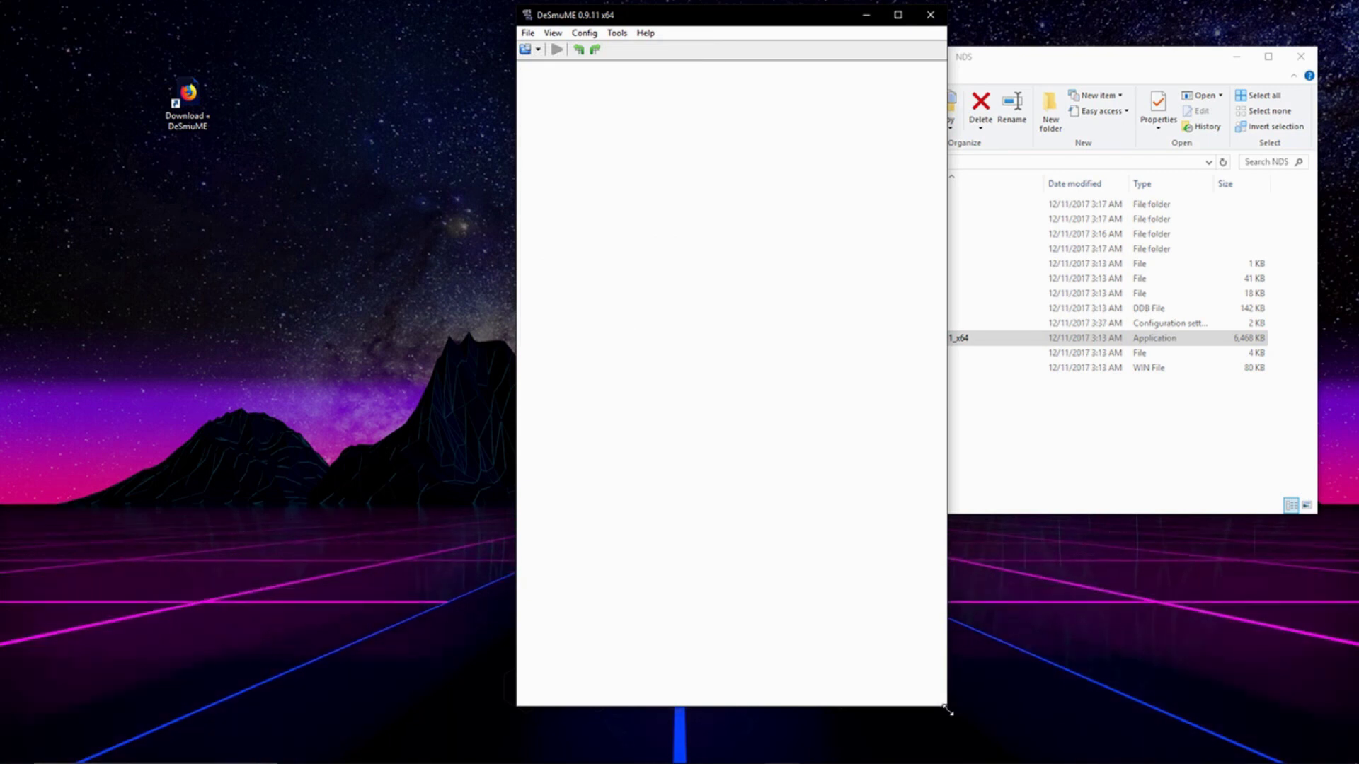
- Shrink the emulator window and go through its preset window size options
drag(946, 710, 879, 606)
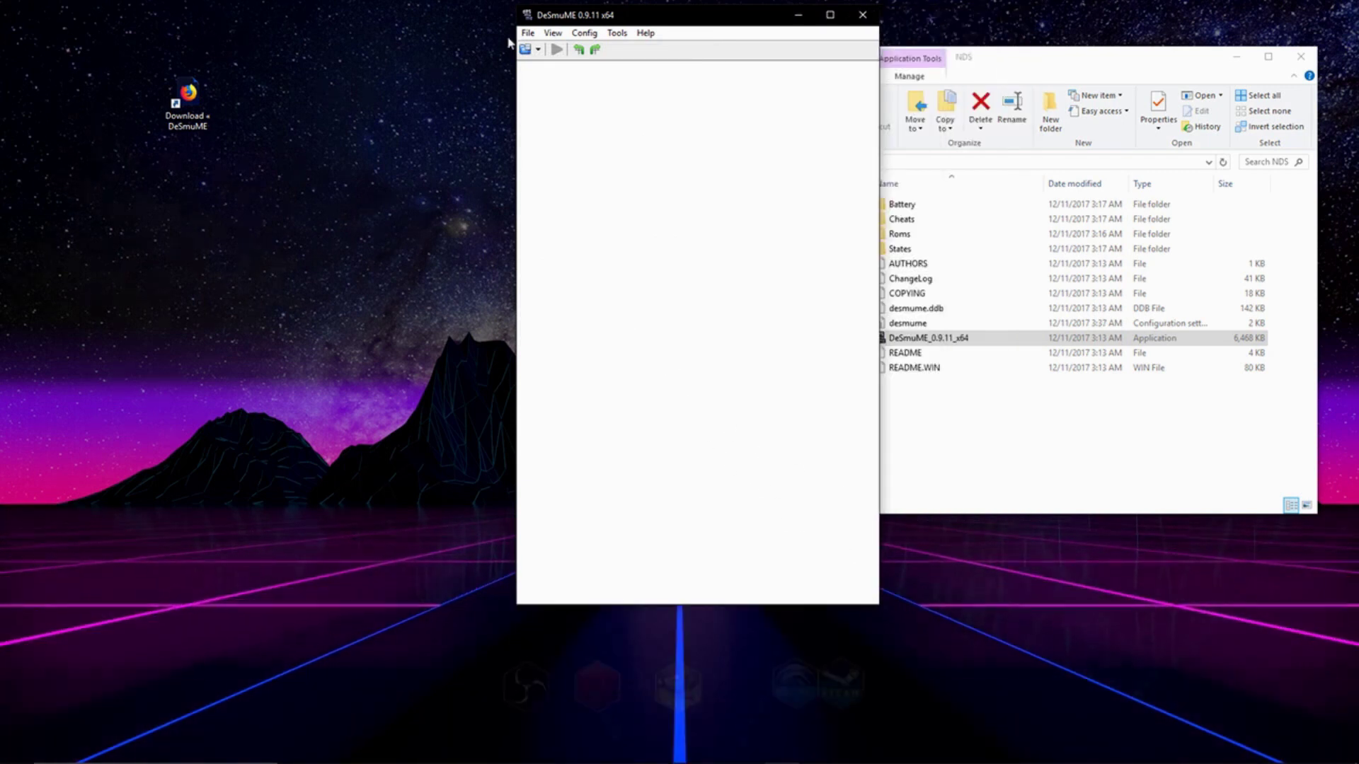
click(553, 33)
mouse_move(535, 83)
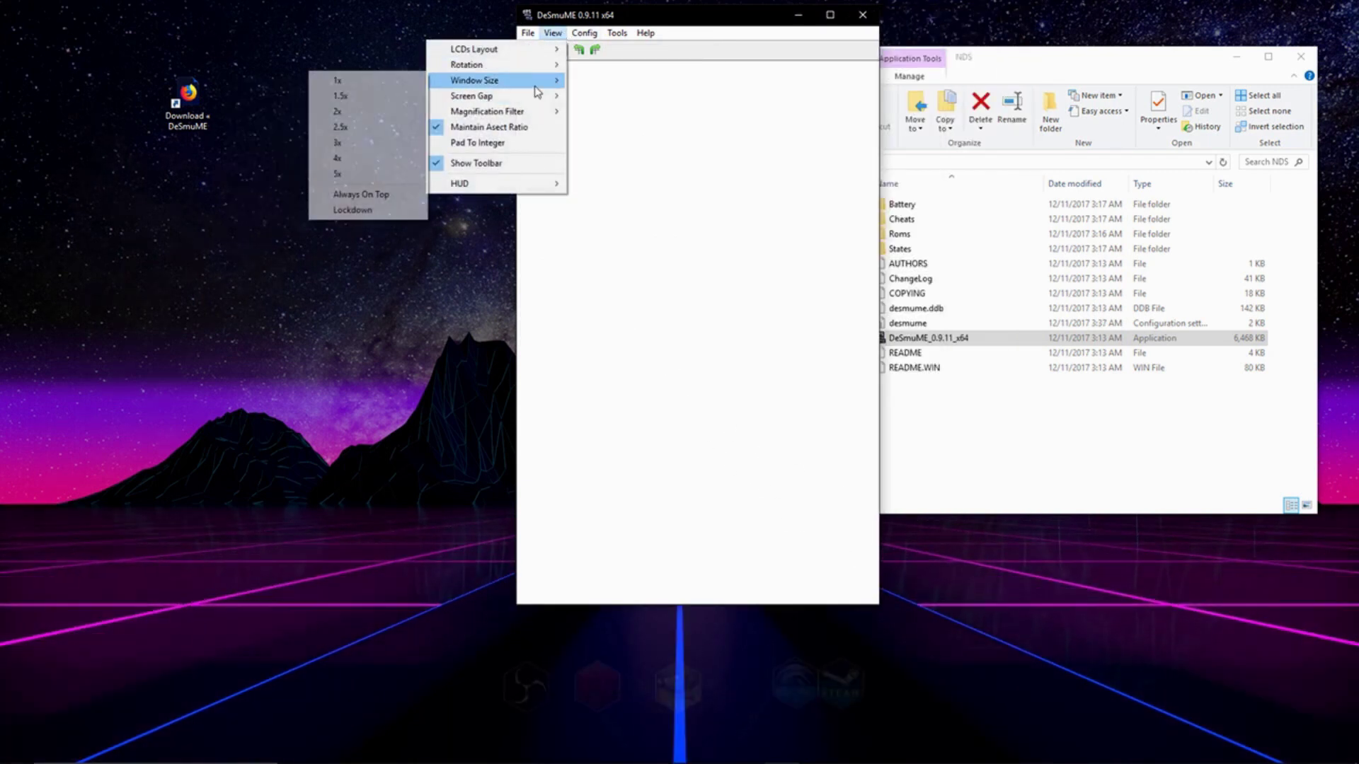
click(386, 80)
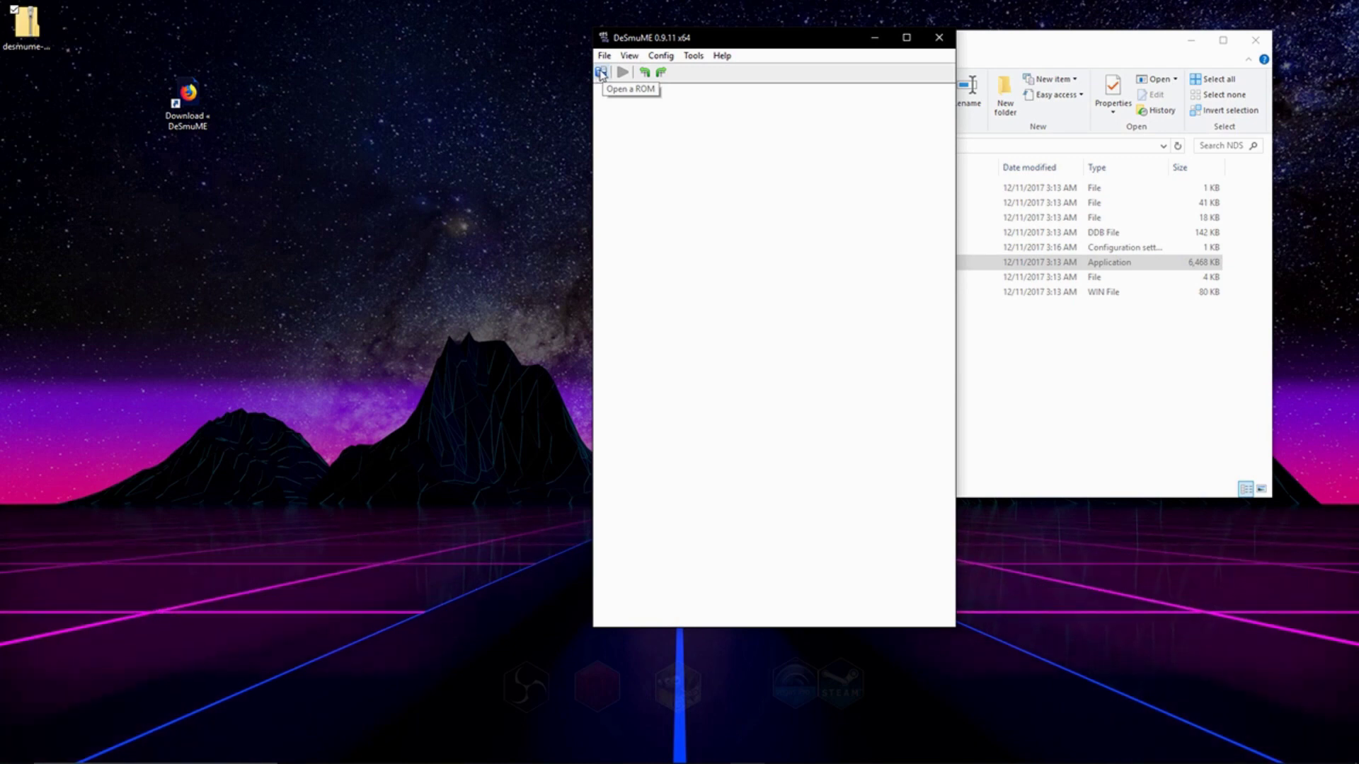
- Load a game ROM from the Squid (Z:) drive
click(601, 73)
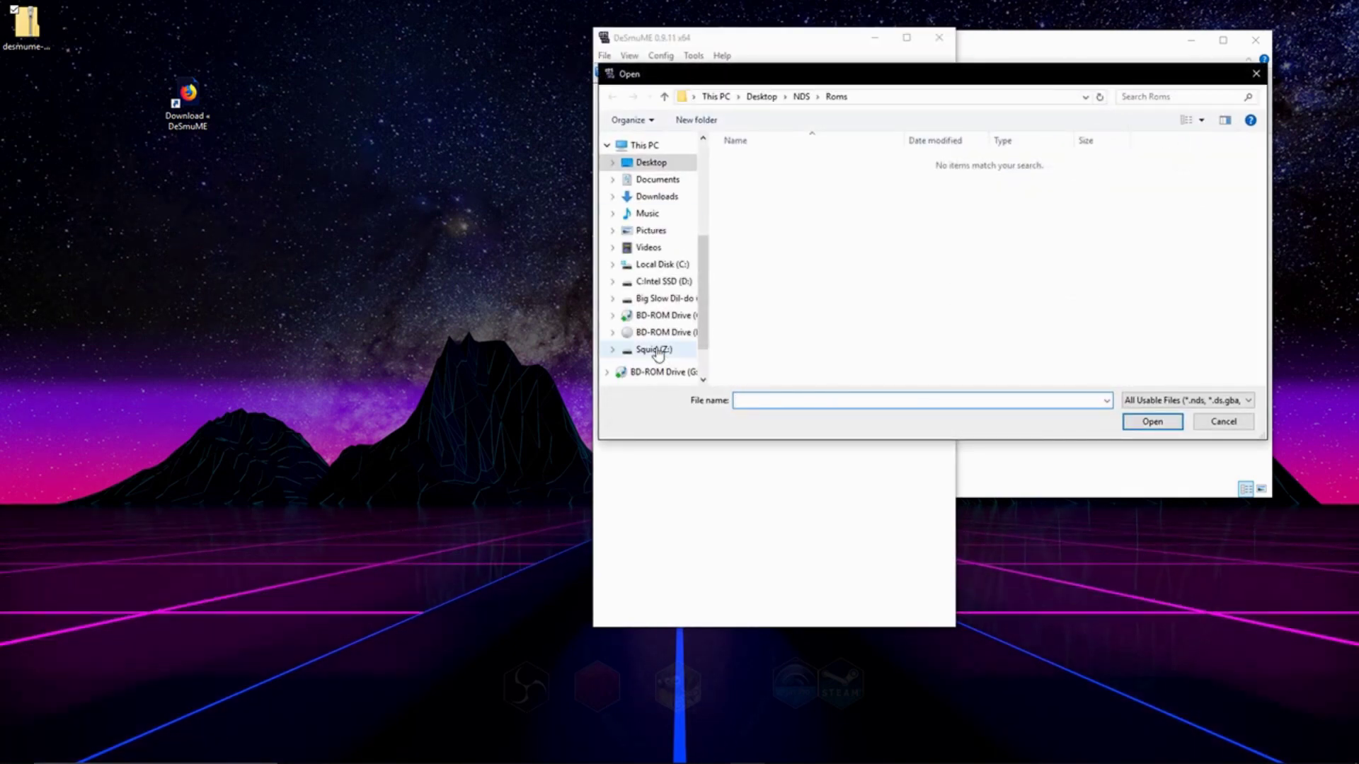
click(653, 349)
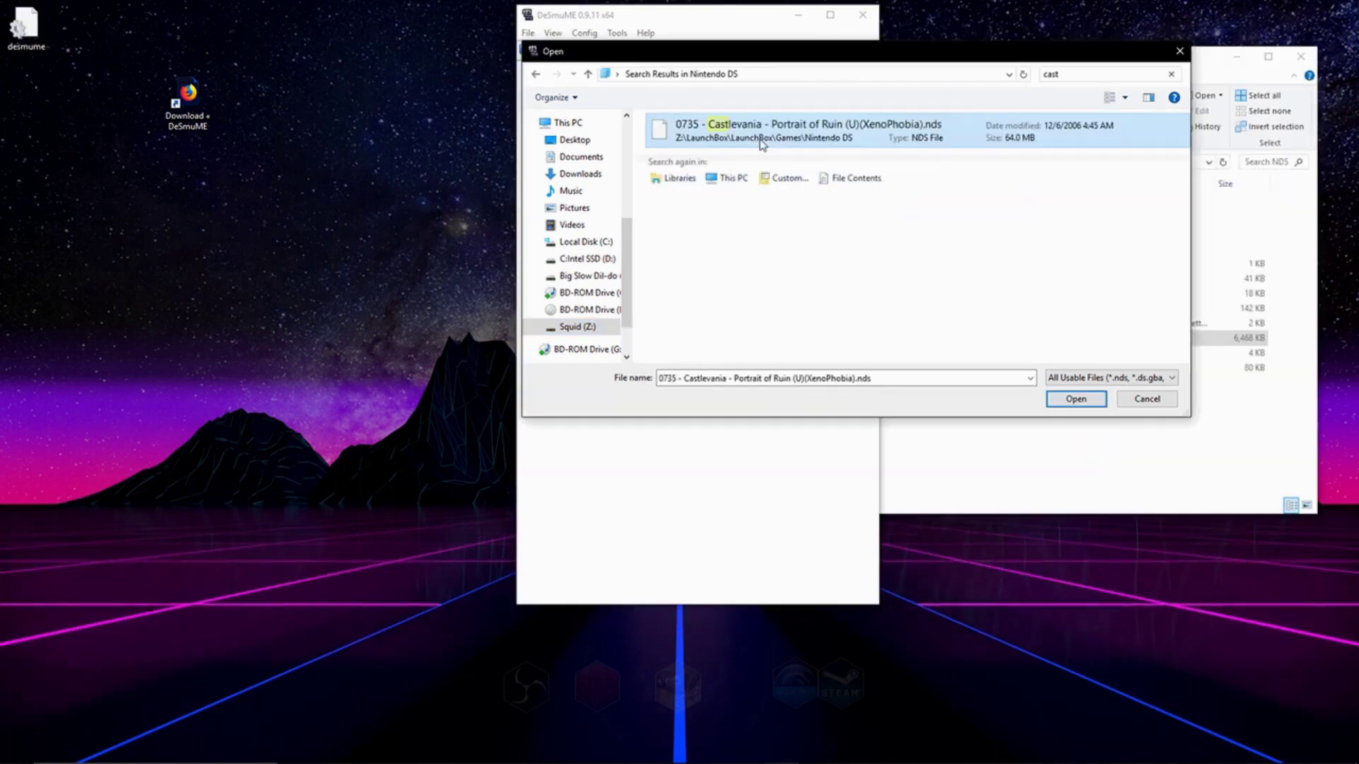
double_click(761, 138)
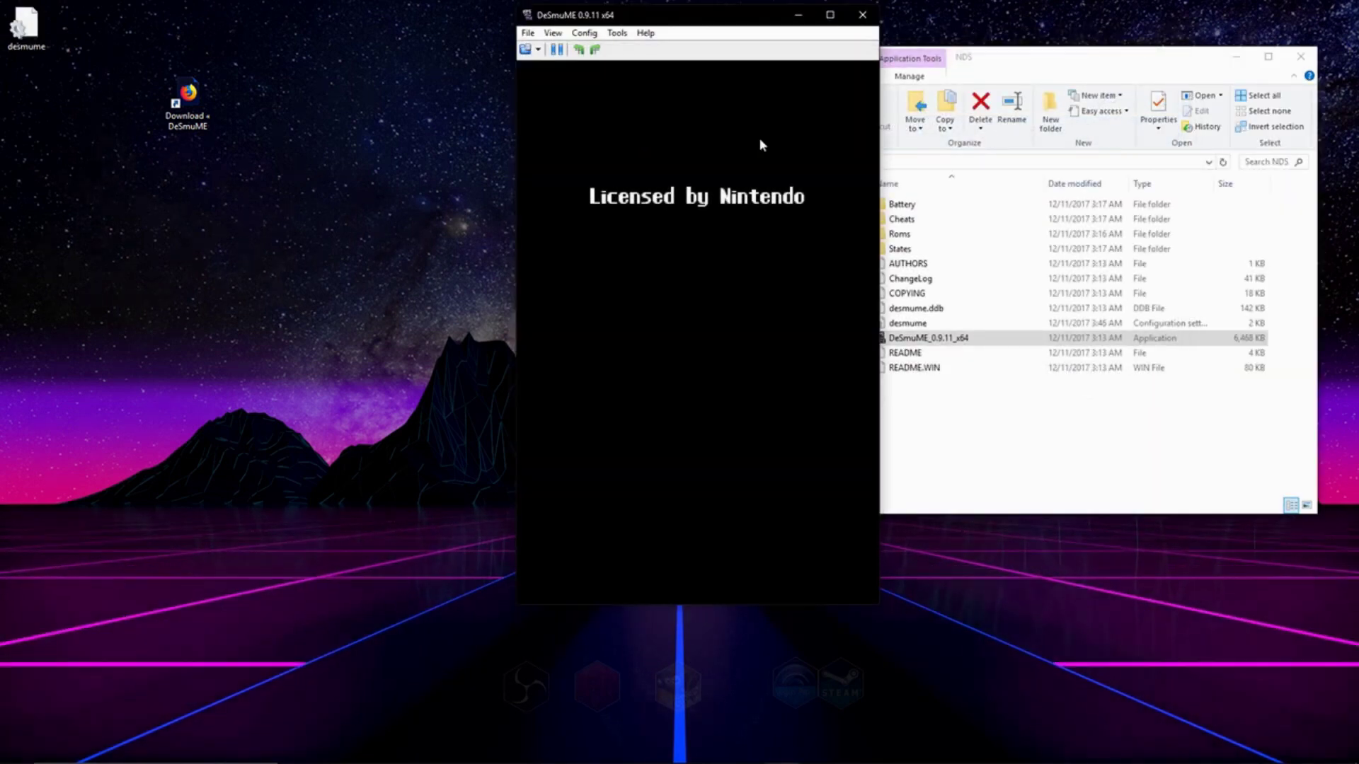
- Set the LCD layout to Horizontal so both screens sit side by side
click(553, 32)
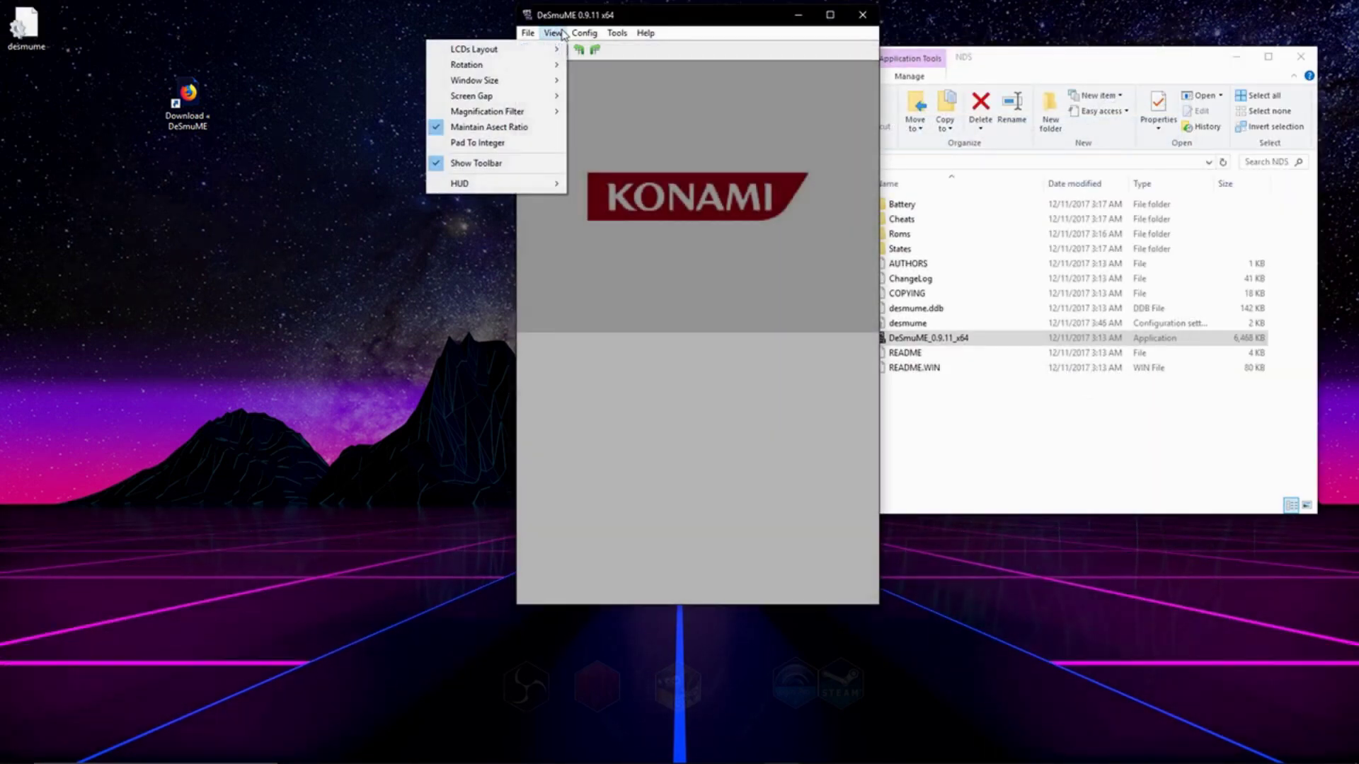
mouse_move(545, 49)
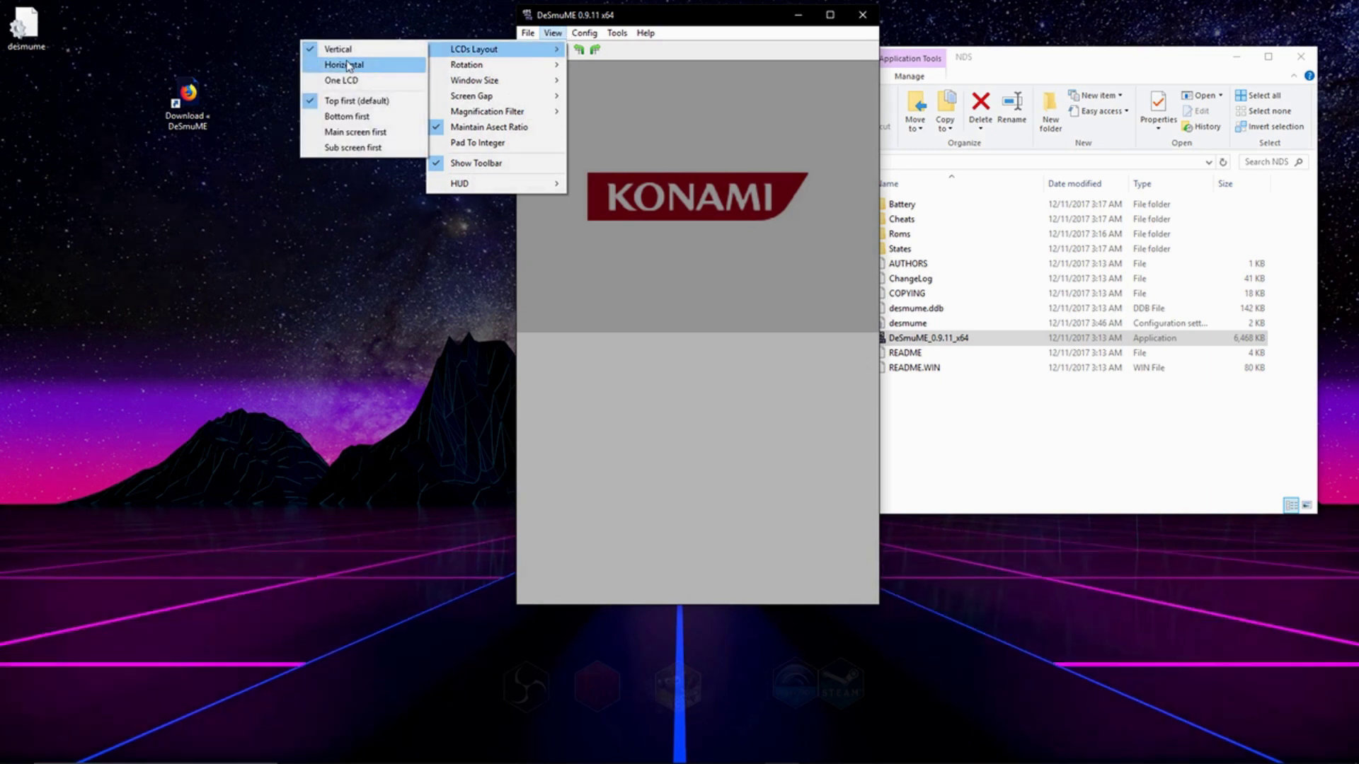
click(408, 65)
- Return the LCD layout to Vertical and review the screen order options with the top screen kept first
click(553, 33)
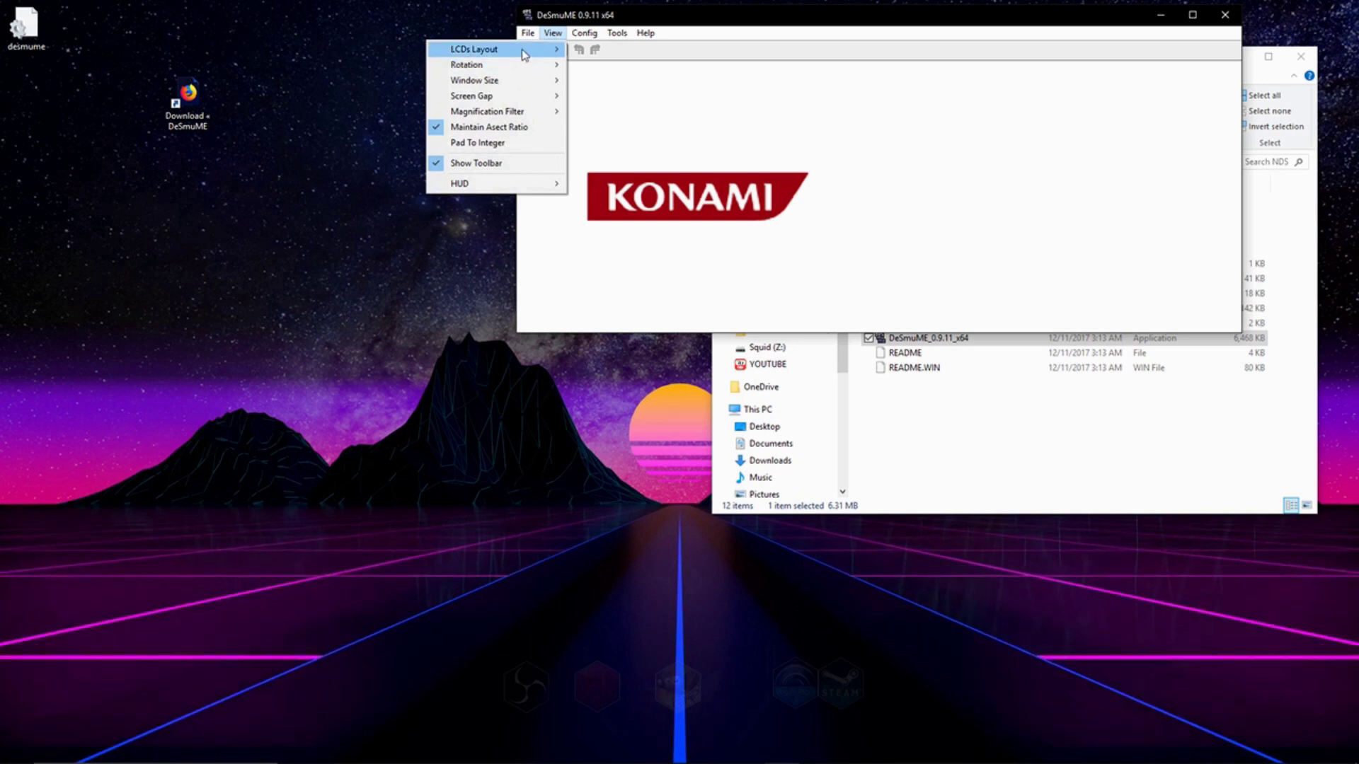
mouse_move(526, 57)
click(379, 51)
click(552, 33)
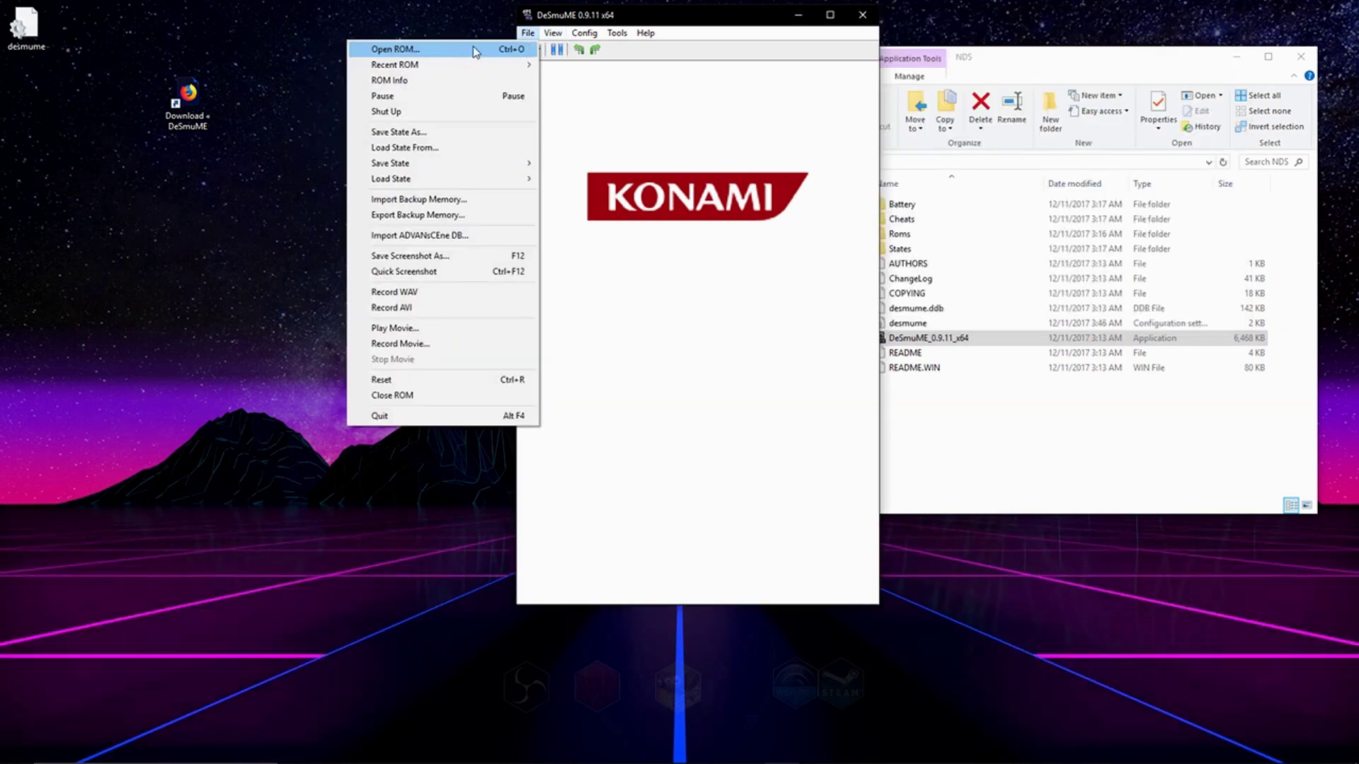
mouse_move(538, 67)
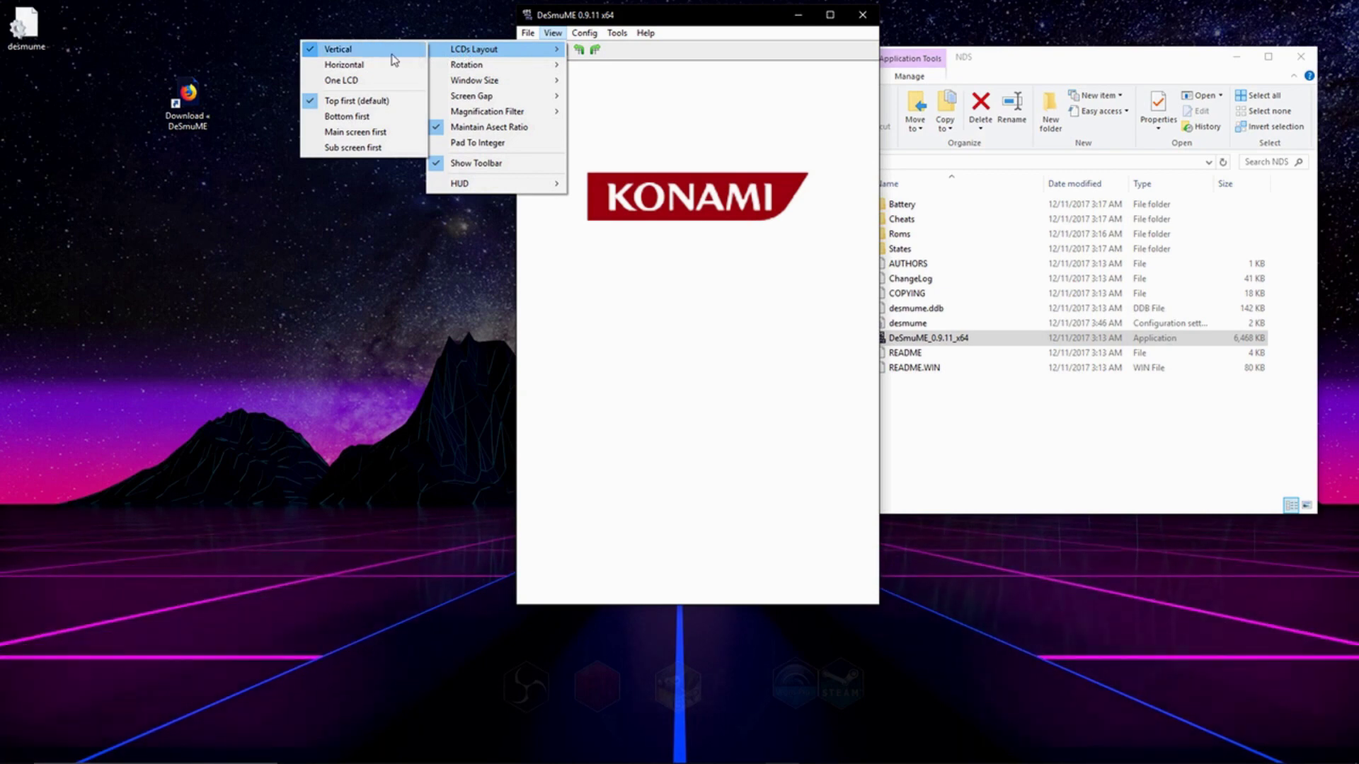
click(385, 122)
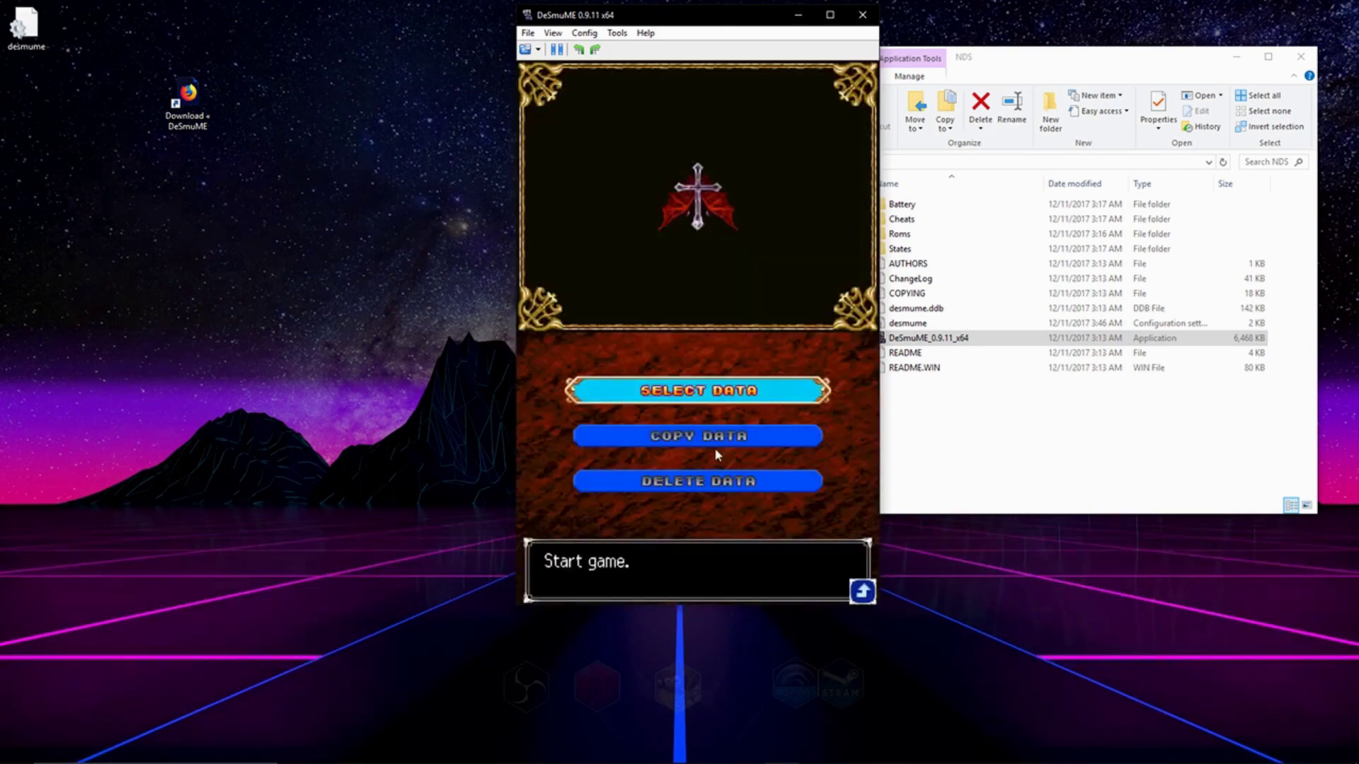
- Skip the opening logos, choose Select Data and start a game from the numbered data slots
key(Return)
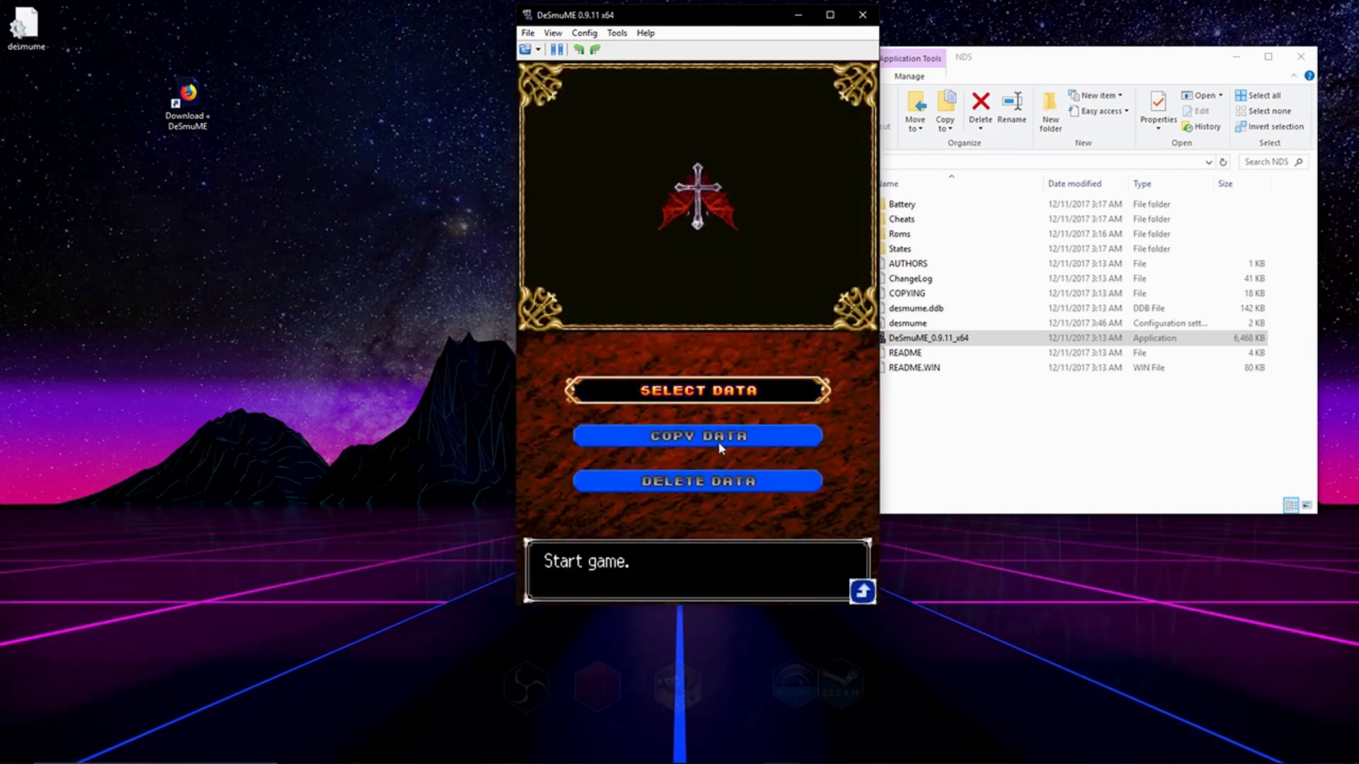
key(Return)
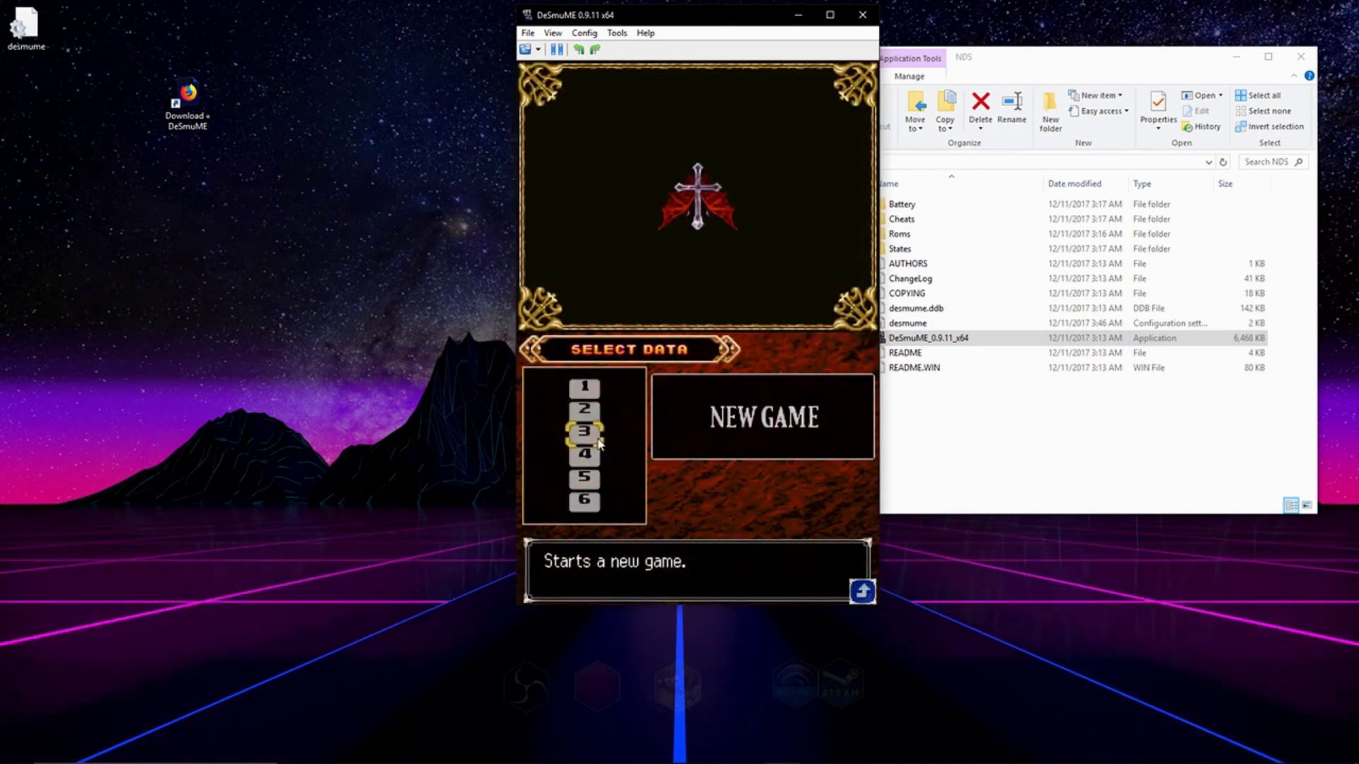
click(609, 431)
click(638, 459)
click(723, 431)
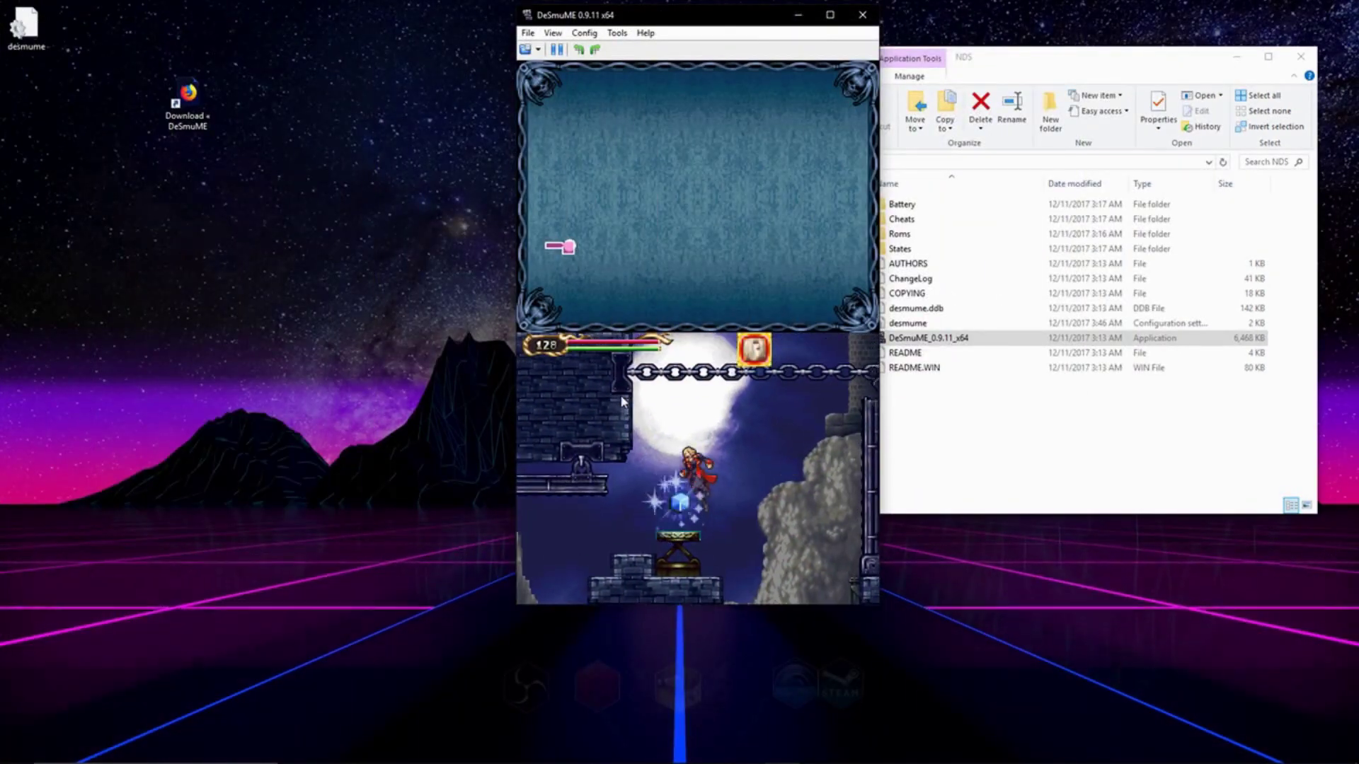
- Try out jumping on the small starting platform and move the character right across the bridge toward the castle wall
key(x)
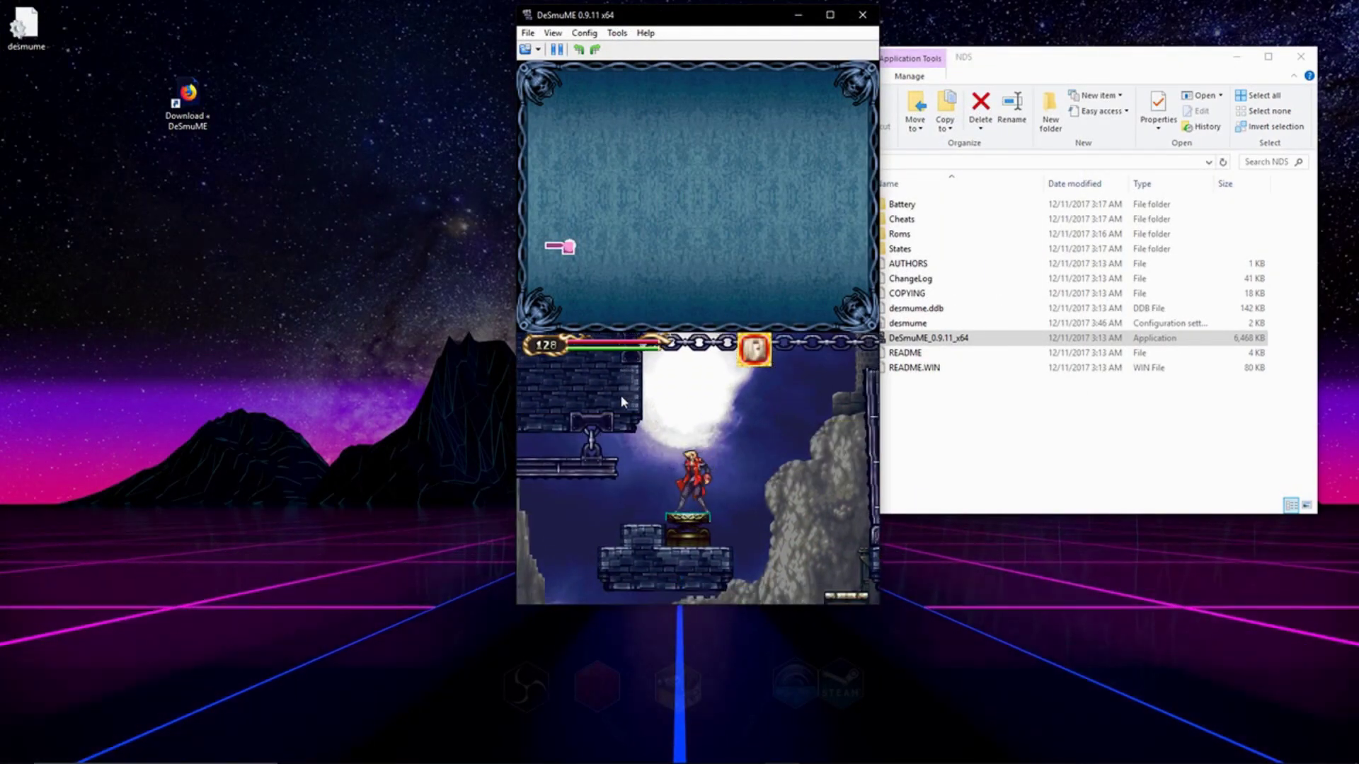
key(x)
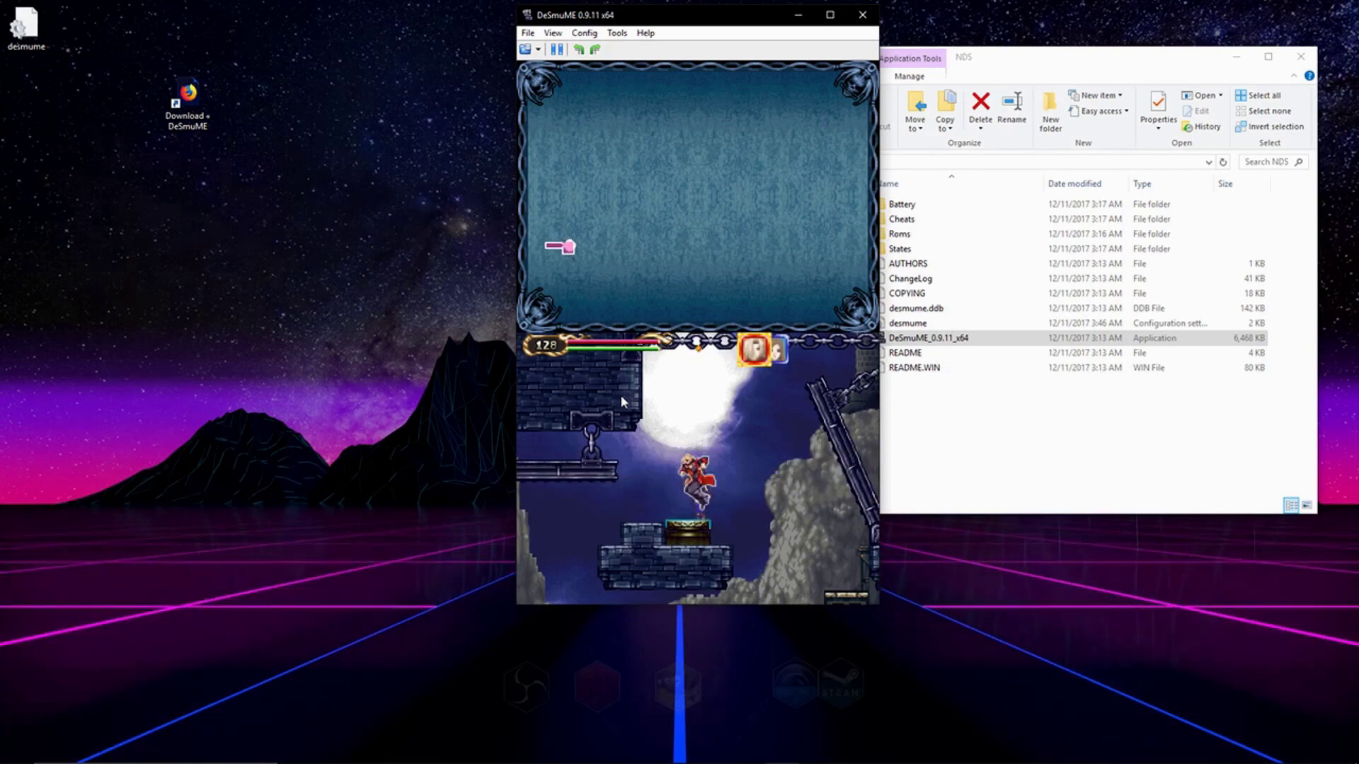
key(Right)
key(x)
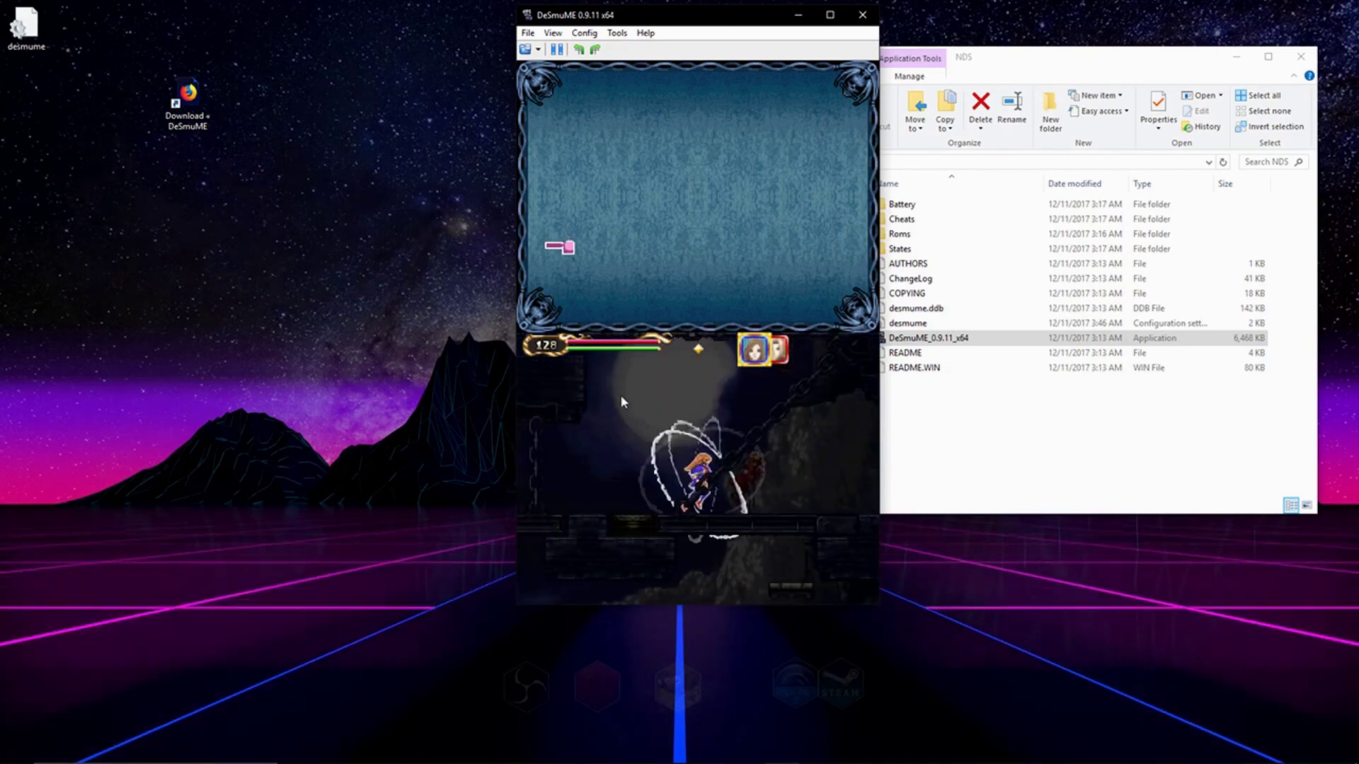
key(x)
key(Right)
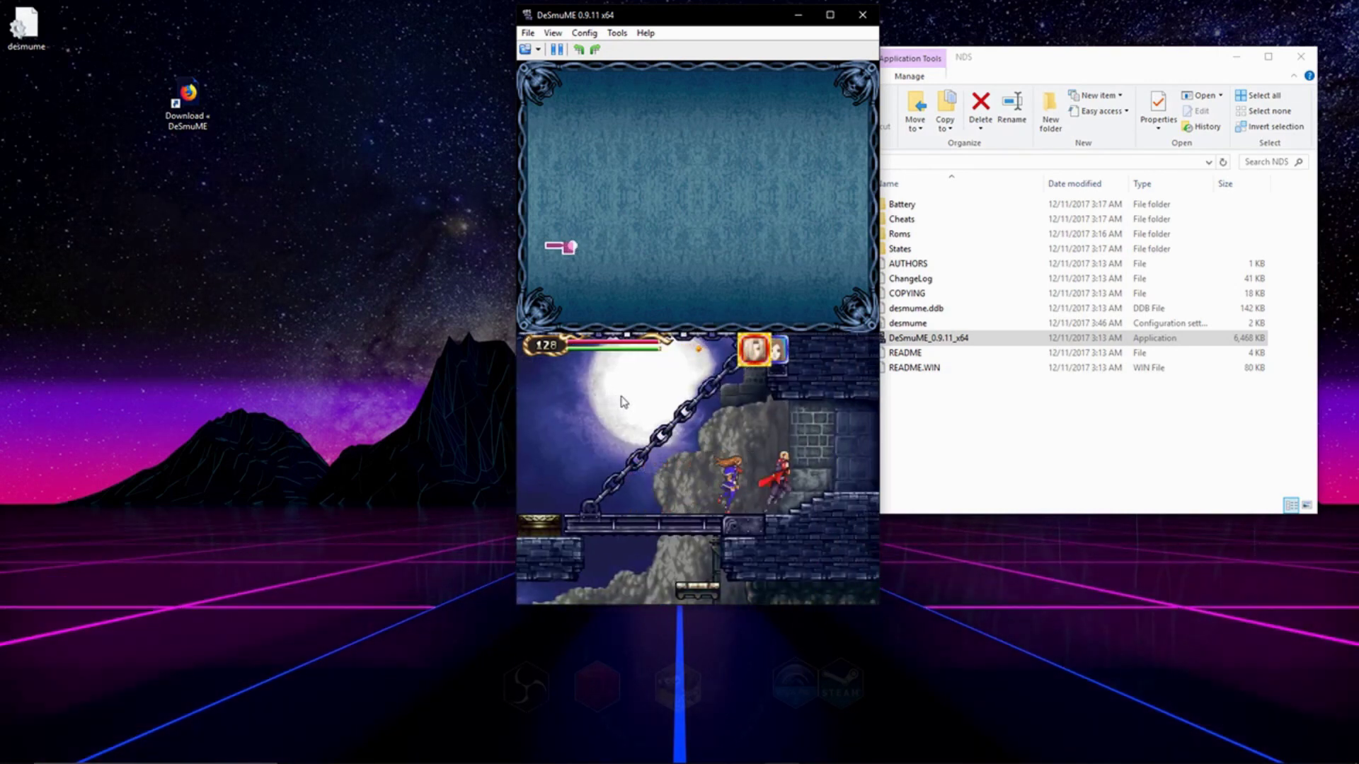
- Move the character right into the courtyard and attack the enemies by the fountain
key(z)
key(Right)
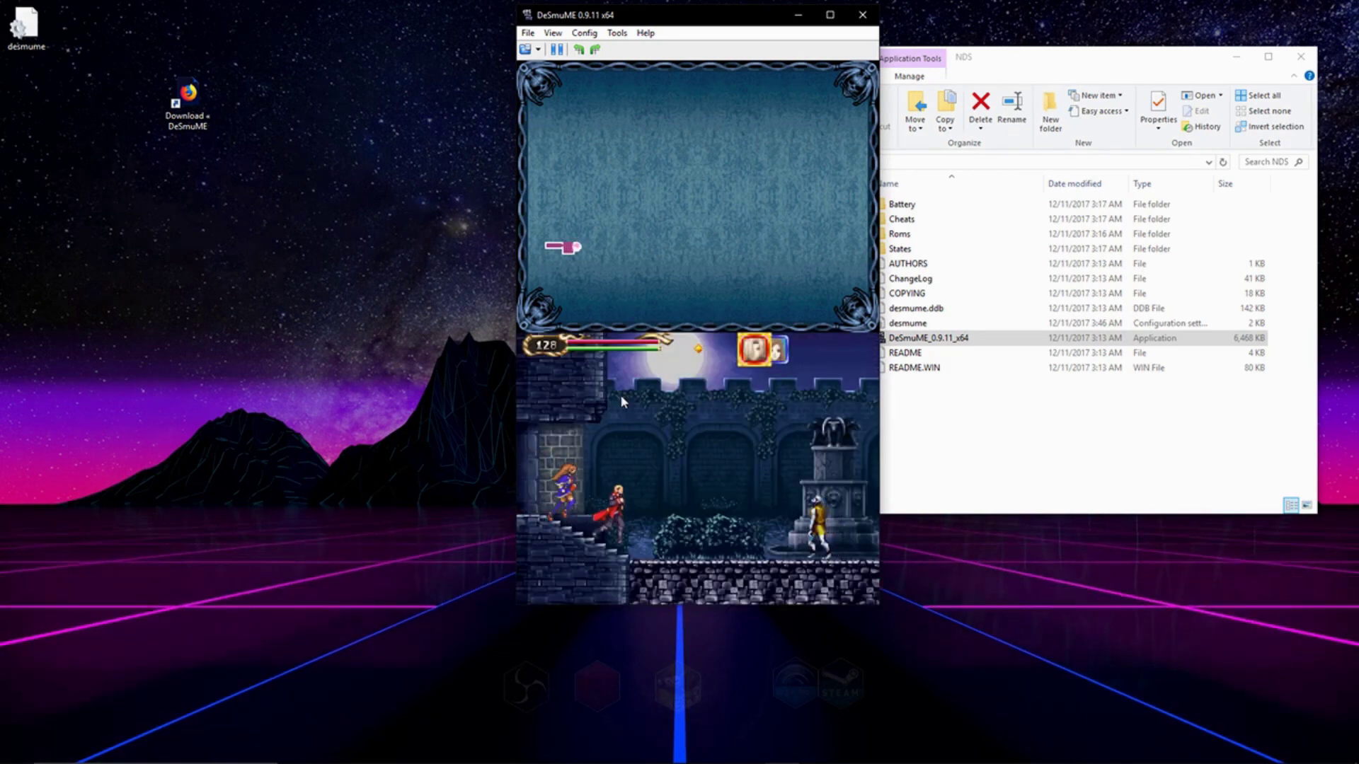
key(Right)
key(a)
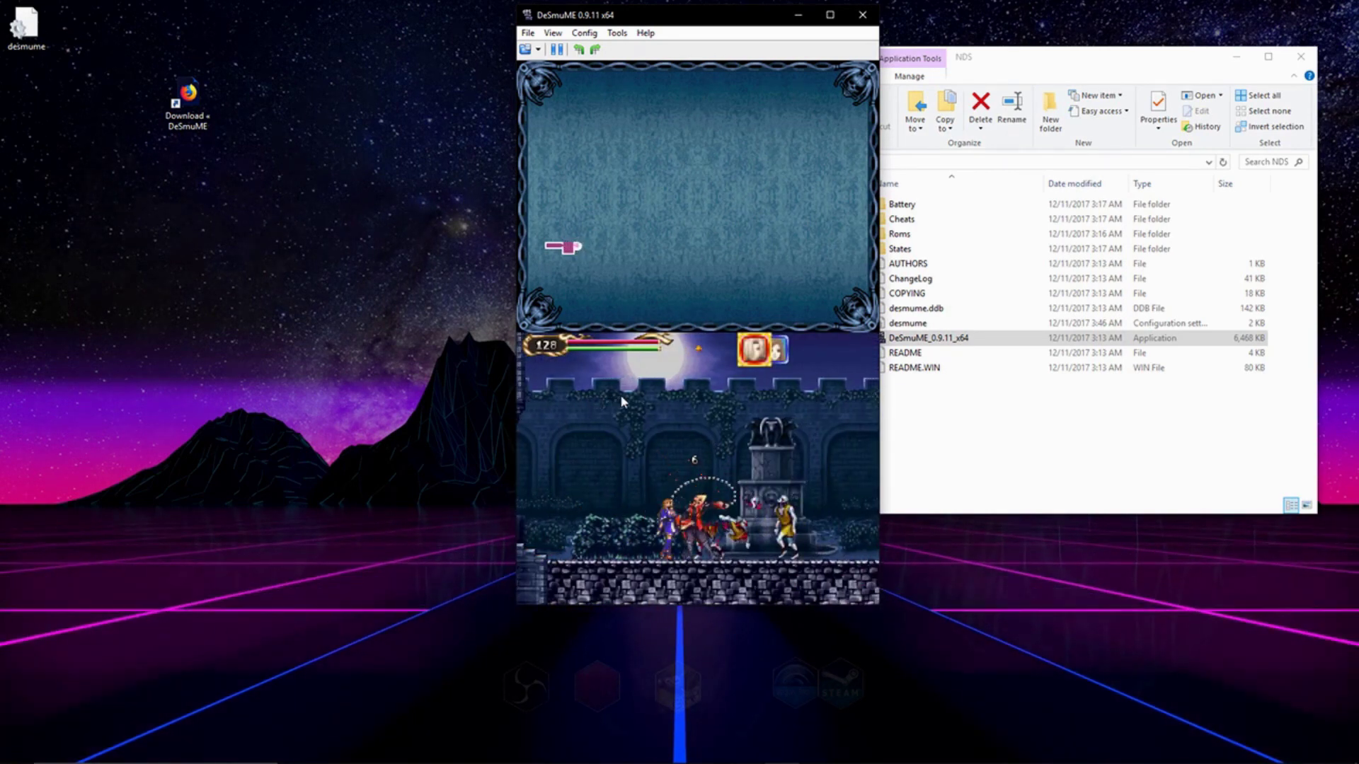